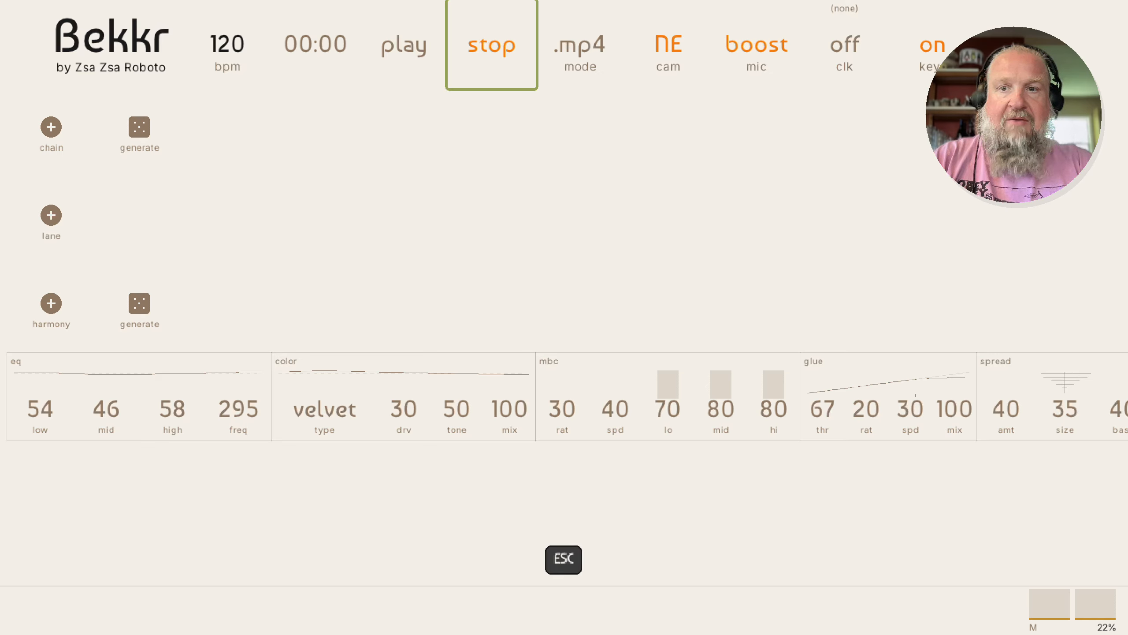
Look over the header controls for tempo, time, play, stop, recording mode, camera and microphone
{"action": "key", "text": "Left"}
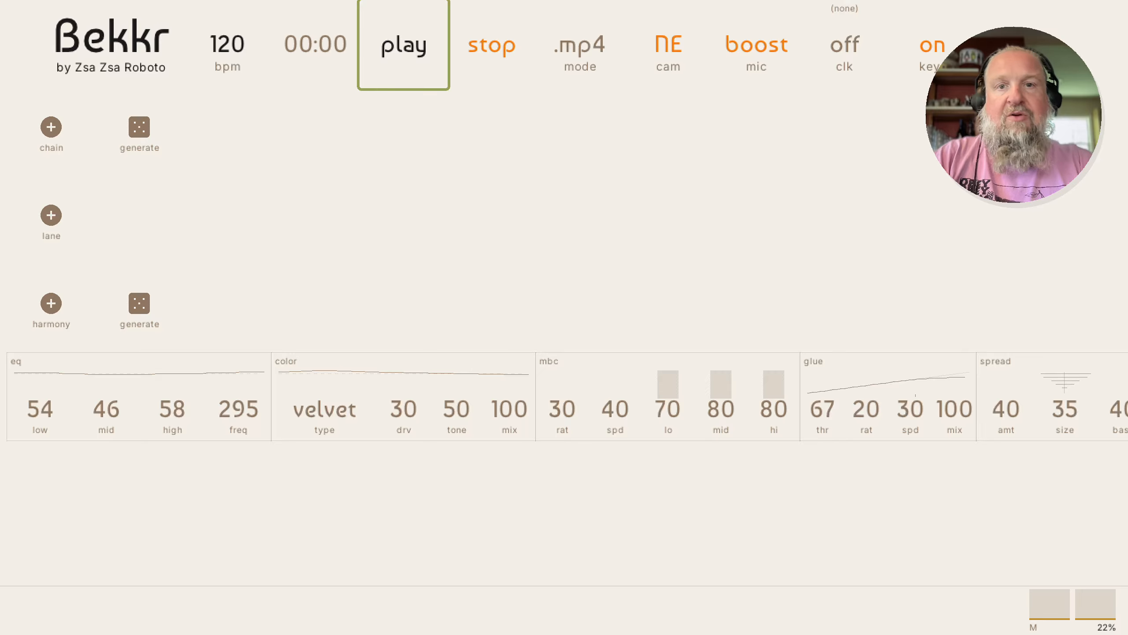
{"action": "key", "text": "Right"}
{"action": "key", "text": "Right"}
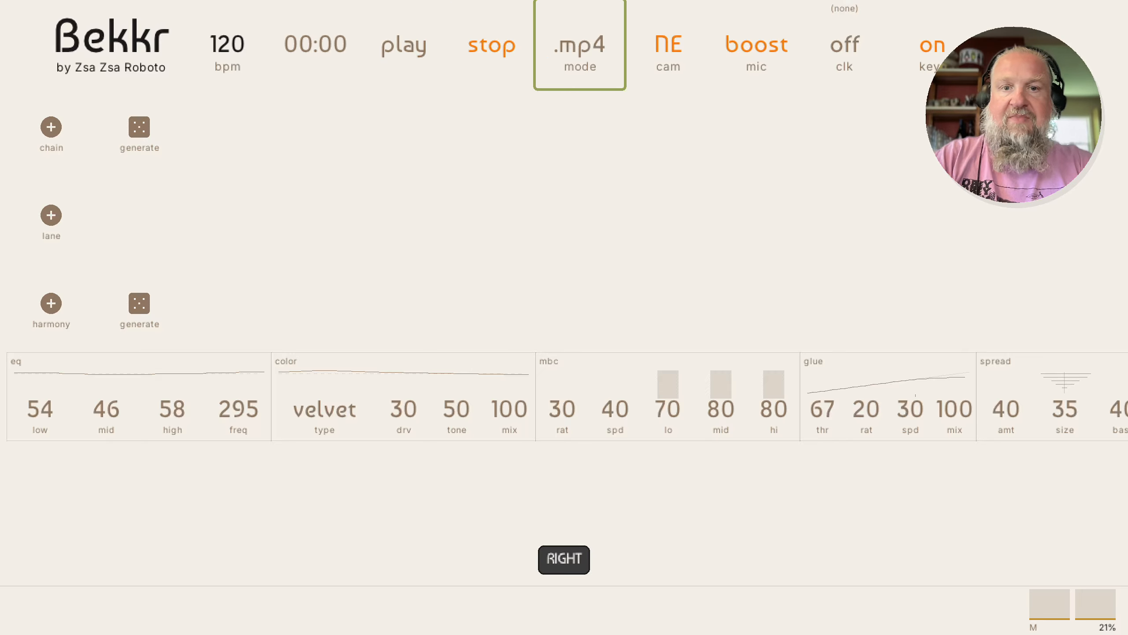
{"action": "key", "text": "Left"}
{"action": "key", "text": "Left"}
{"action": "key", "text": "Left"}
{"action": "key", "text": "Right"}
{"action": "key", "text": "Right"}
{"action": "key", "text": "Right"}
{"action": "key", "text": "Right"}
{"action": "key", "text": "Right"}
{"action": "key", "text": "Right"}
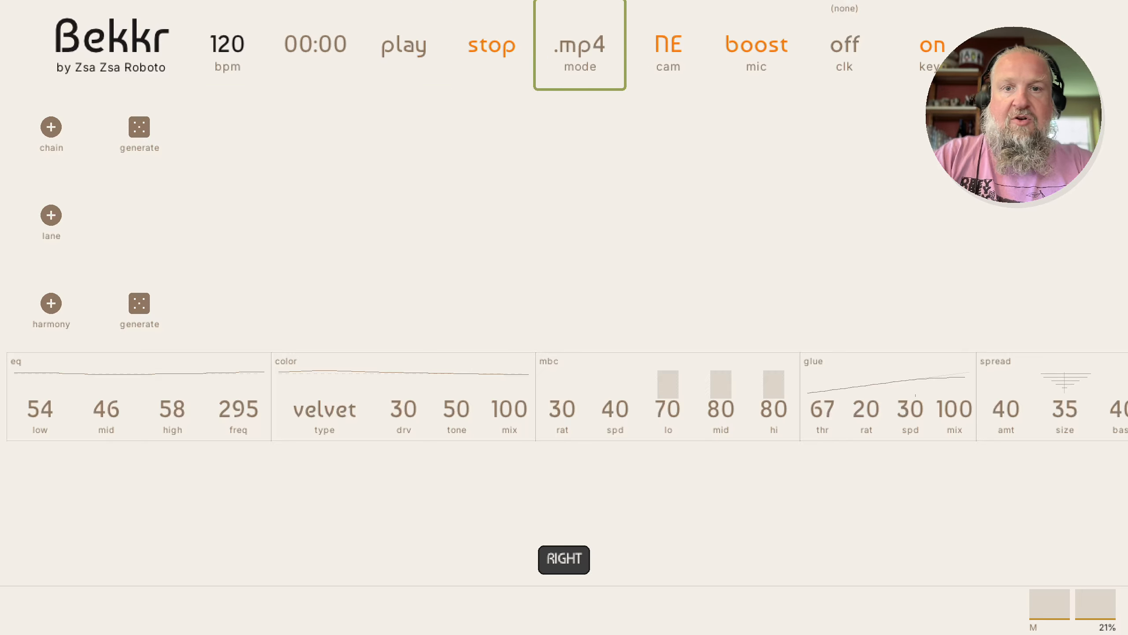
{"action": "key", "text": "Left"}
{"action": "key", "text": "Left"}
{"action": "key", "text": "Left"}
{"action": "key", "text": "Left"}
{"action": "key", "text": "Left"}
{"action": "key", "text": "Left"}
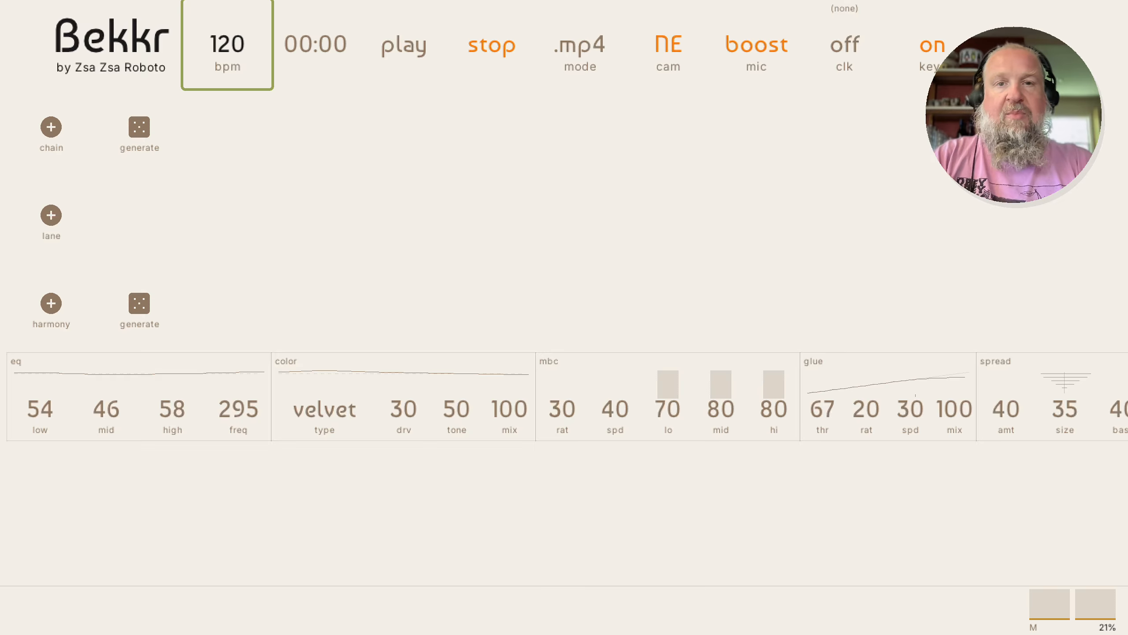
Look over the chain, lane and harmony rows and the master effects strip starting at the eq
{"action": "key", "text": "Left"}
{"action": "key", "text": "Down"}
{"action": "key", "text": "Down"}
{"action": "key", "text": "Down"}
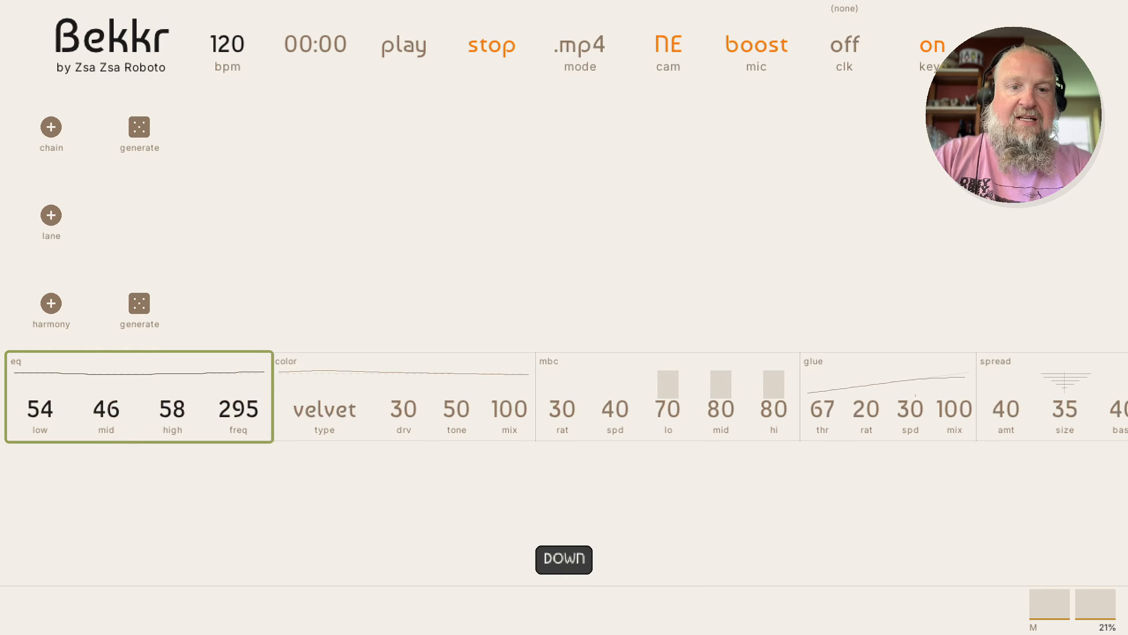
{"action": "key", "text": "Right"}
{"action": "key", "text": "Right"}
{"action": "key", "text": "Right"}
{"action": "key", "text": "Left"}
{"action": "key", "text": "Left"}
{"action": "key", "text": "Left"}
{"action": "key", "text": "Up"}
{"action": "key", "text": "Up"}
{"action": "key", "text": "Up"}
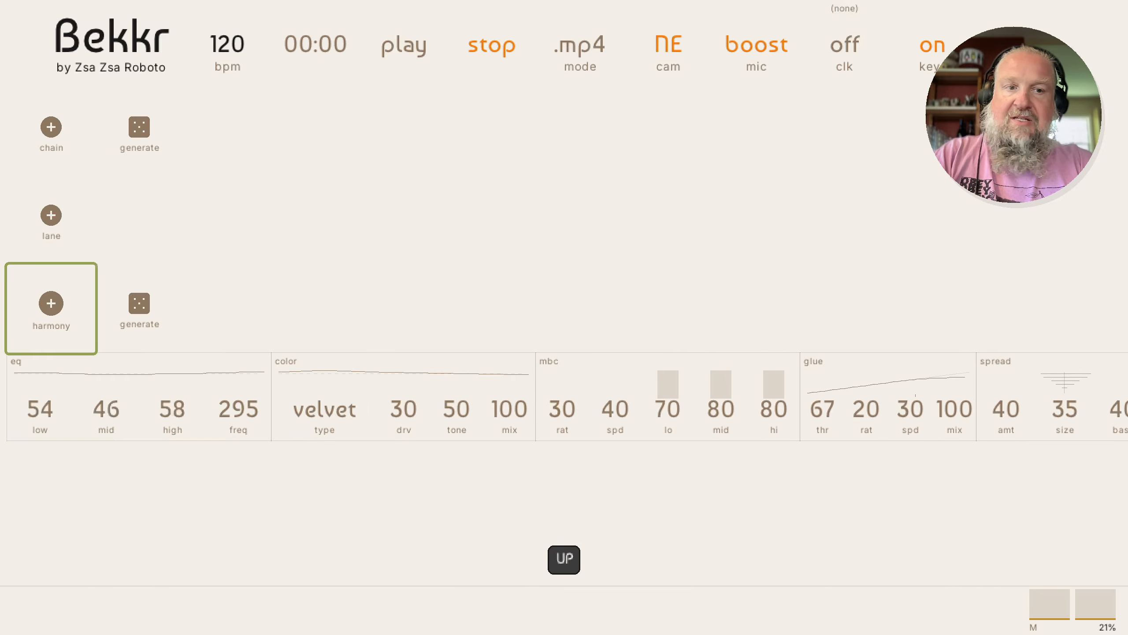
{"action": "key", "text": "Right"}
{"action": "key", "text": "Right"}
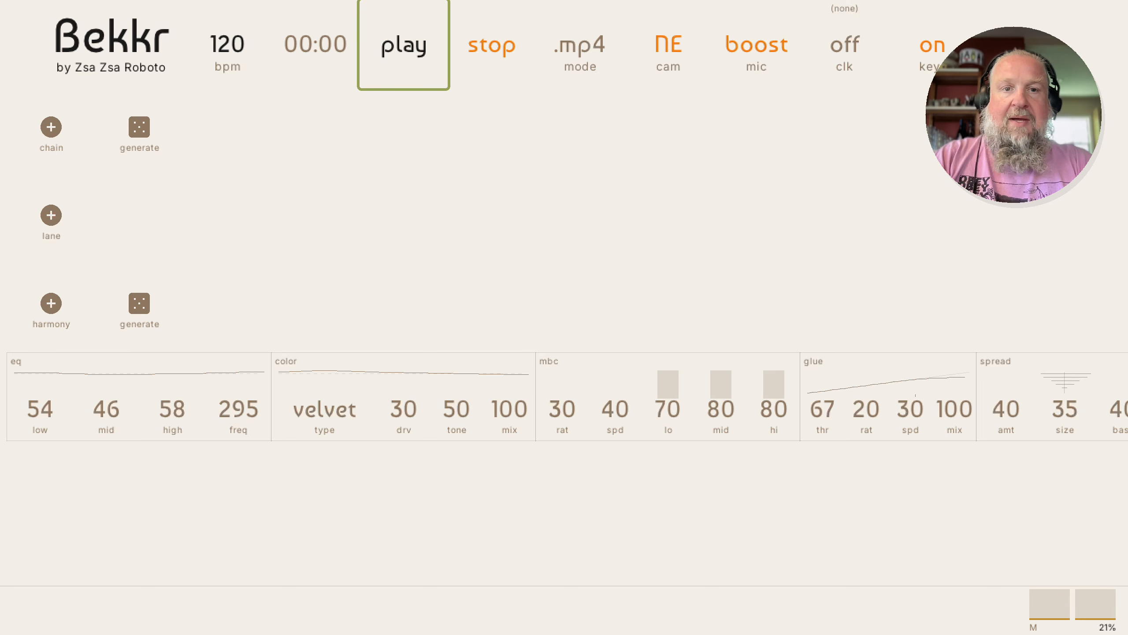
Examine the header settings for recording mode, camera, microphone, clock and keys one by one
{"action": "key", "text": "Right"}
{"action": "key", "text": "Right"}
{"action": "key", "text": "Right"}
{"action": "key", "text": "Right"}
{"action": "key", "text": "Right"}
{"action": "key", "text": "Right"}
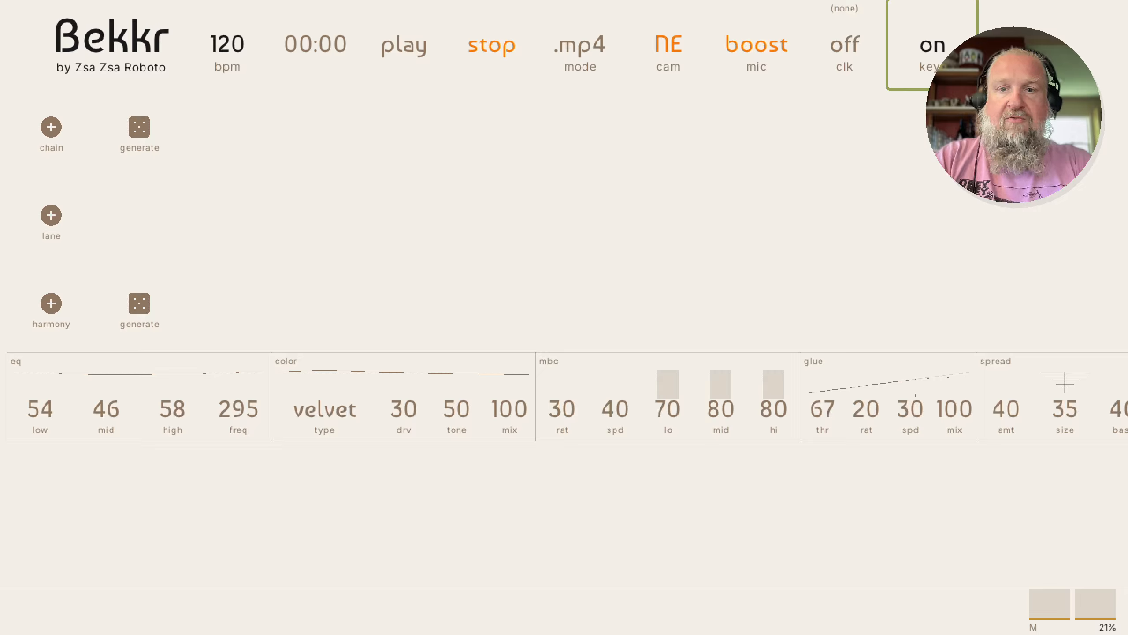
{"action": "key", "text": "Left"}
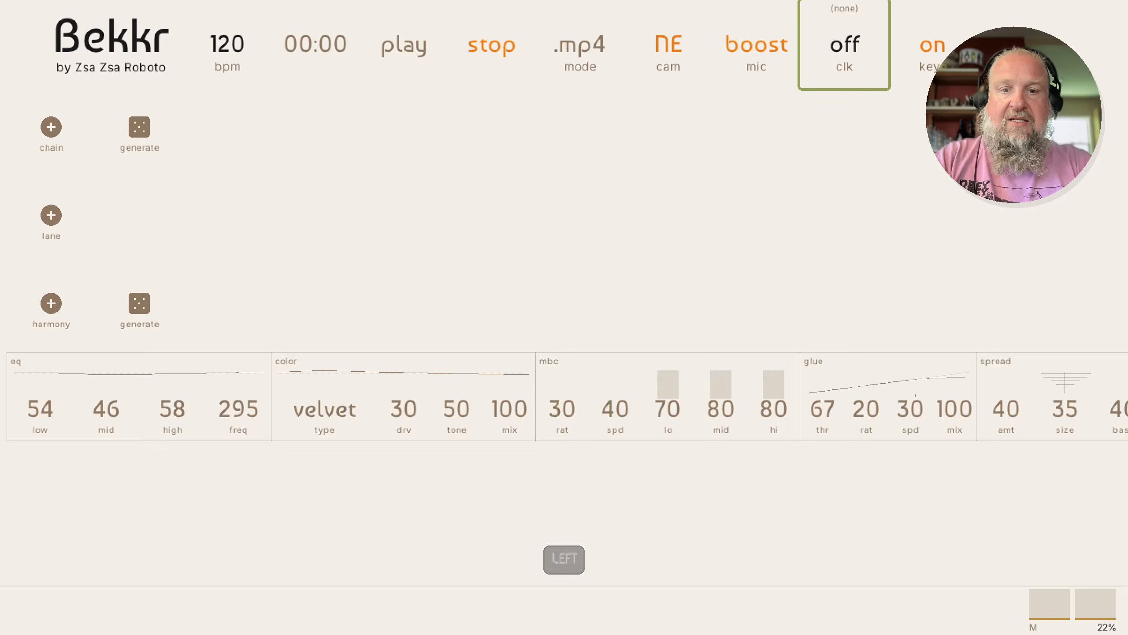
{"action": "key", "text": "Left"}
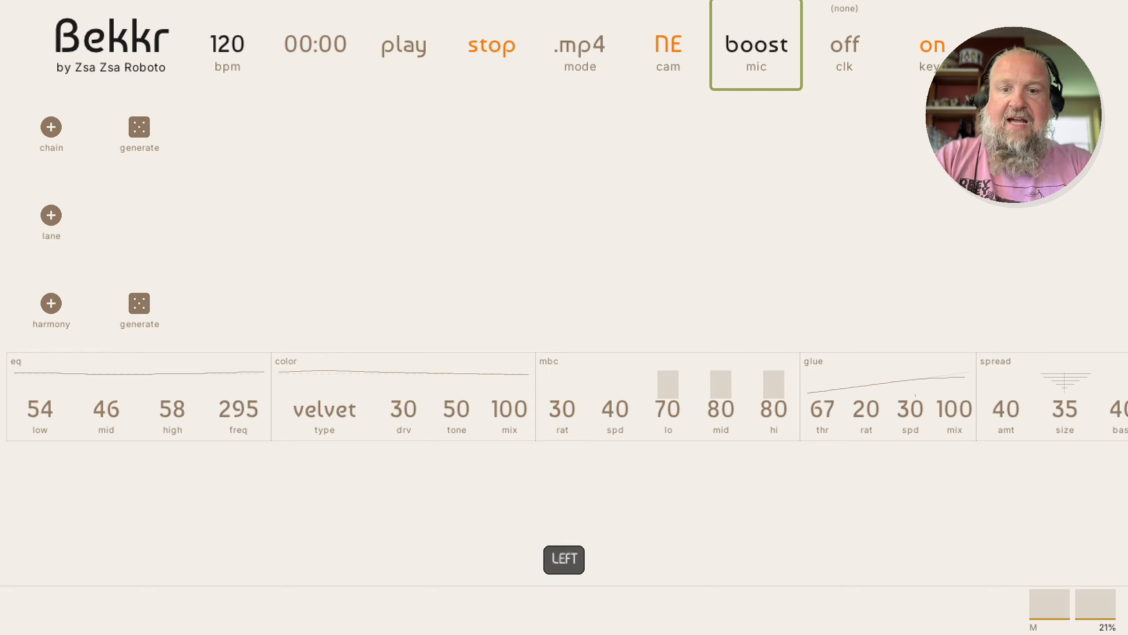
{"action": "key", "text": "Right"}
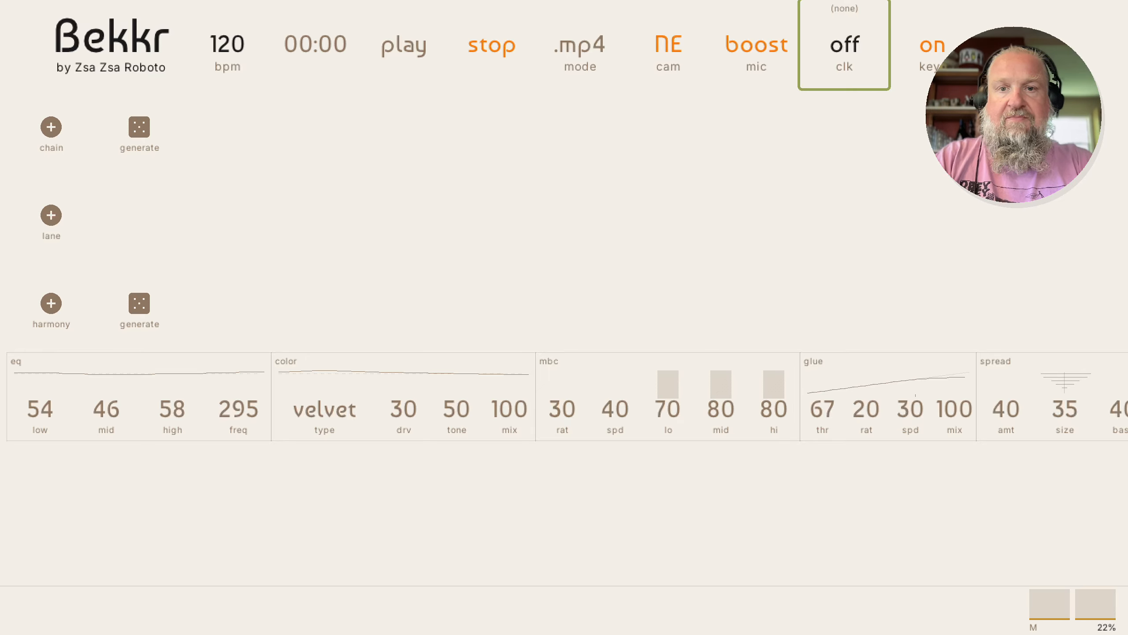
{"action": "key", "text": "Left"}
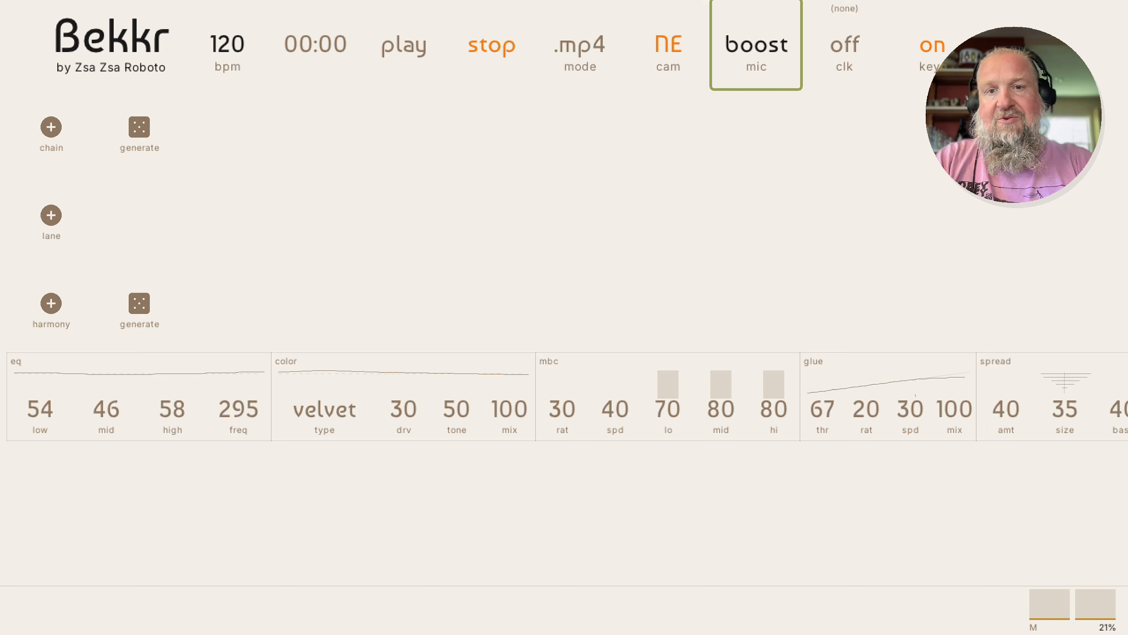
{"action": "key", "text": "Left"}
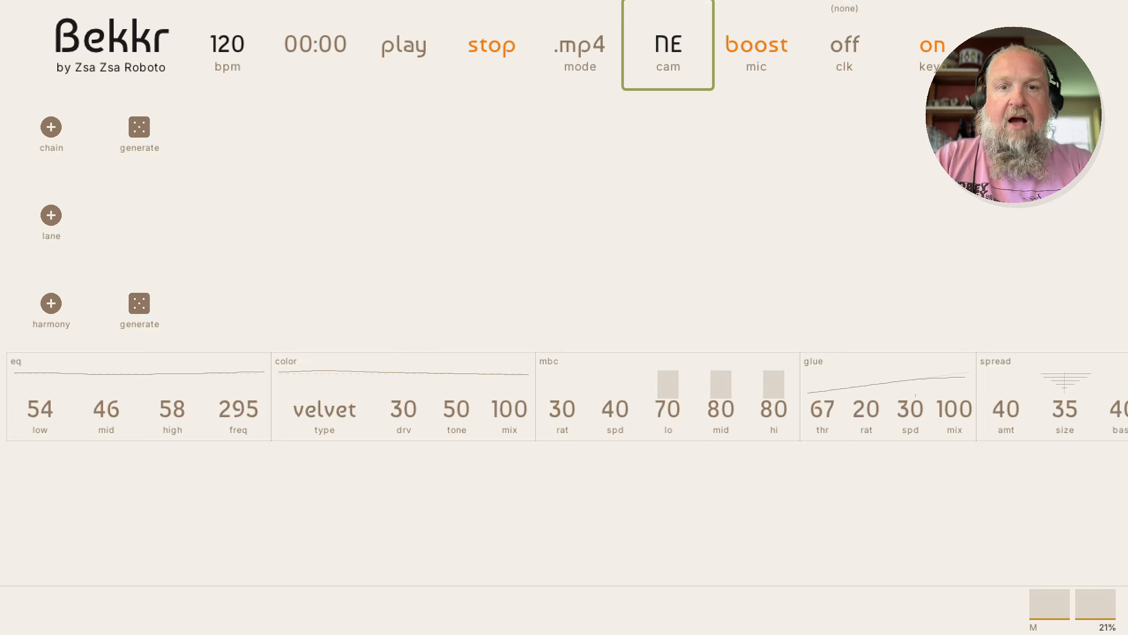
Try the camera overlay in the SW position and return it to NE
{"action": "key", "text": "Left"}
{"action": "key", "text": "Right"}
{"action": "key", "text": "Return"}
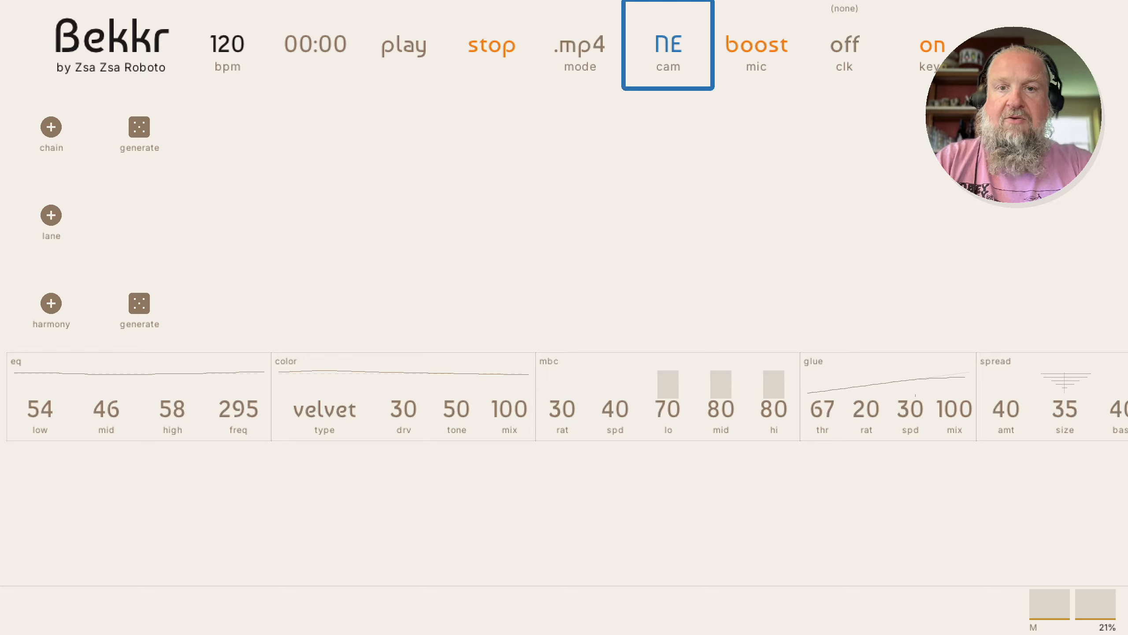
{"action": "key", "text": "Up"}
{"action": "key", "text": "Up"}
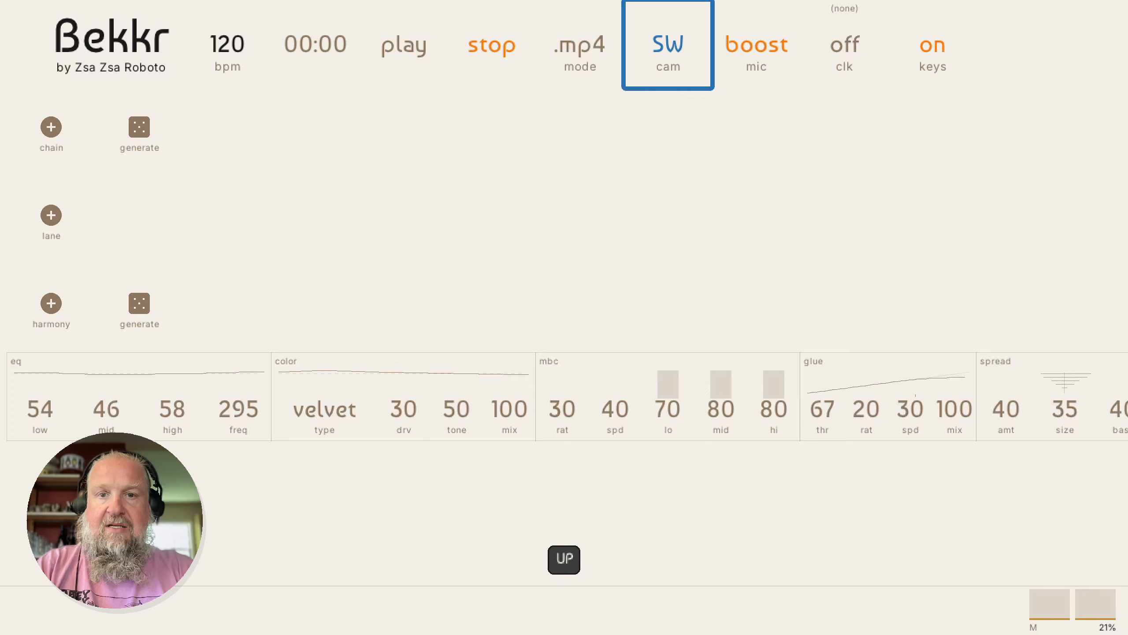
{"action": "key", "text": "Down"}
{"action": "key", "text": "Down"}
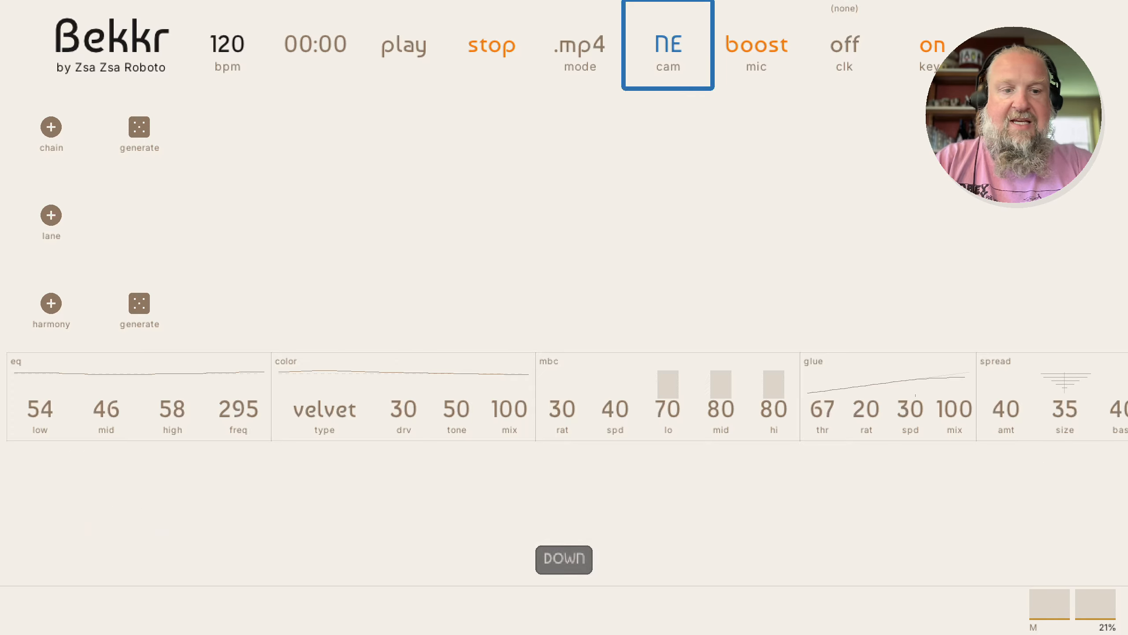
{"action": "key", "text": "Escape"}
Set the project tempo to 92 bpm
{"action": "key", "text": "Left"}
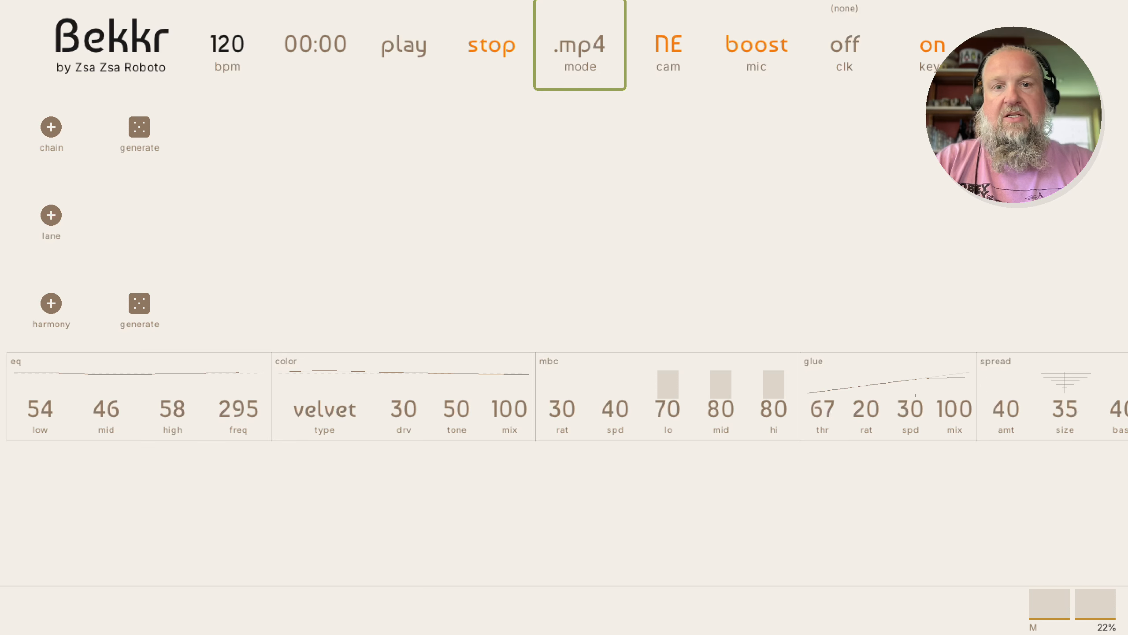
{"action": "key", "text": "Left"}
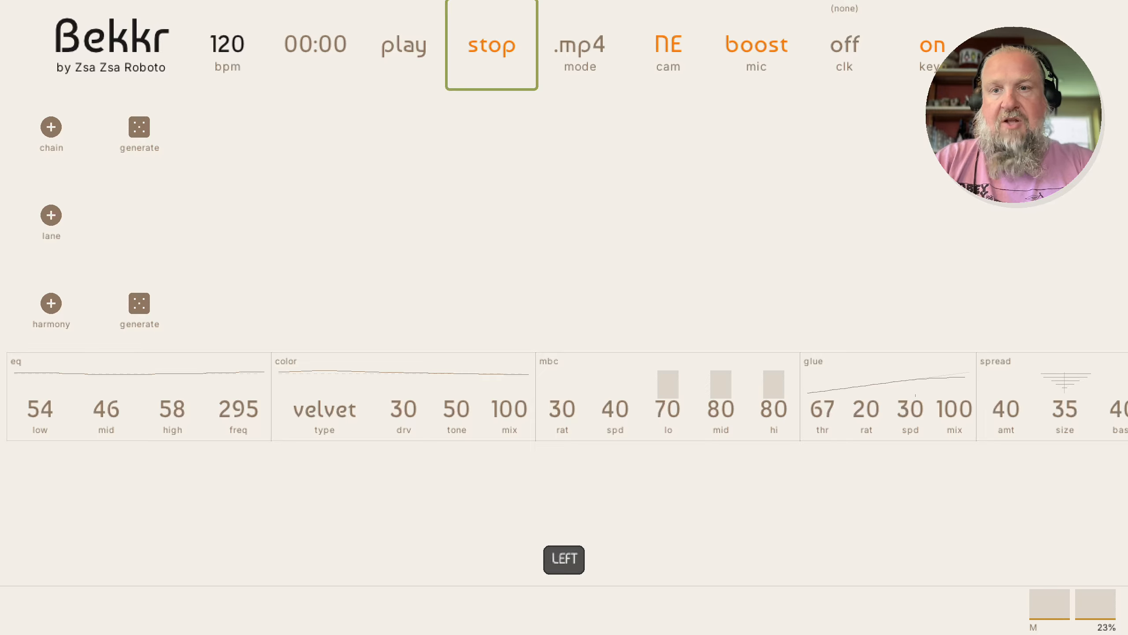
{"action": "key", "text": "Left"}
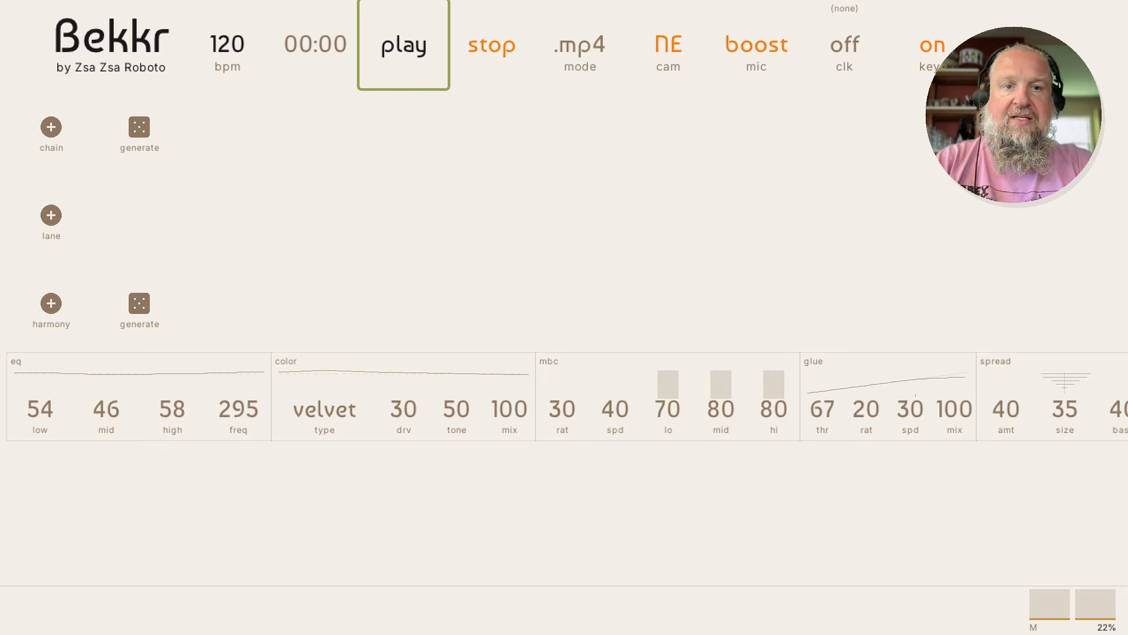
{"action": "key", "text": "Left"}
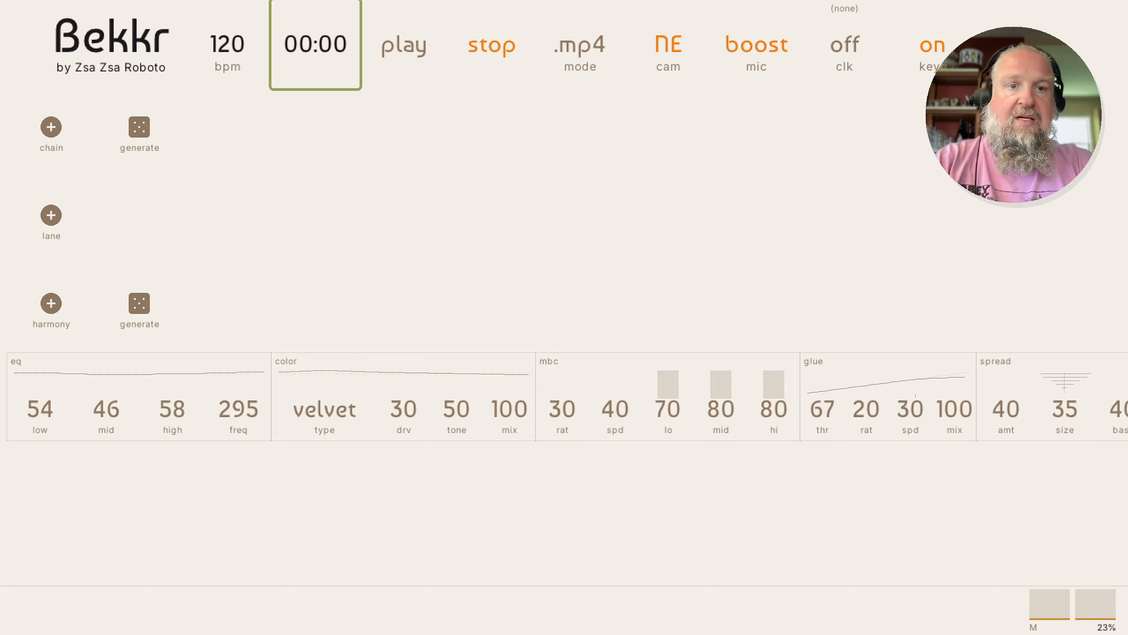
{"action": "key", "text": "Left"}
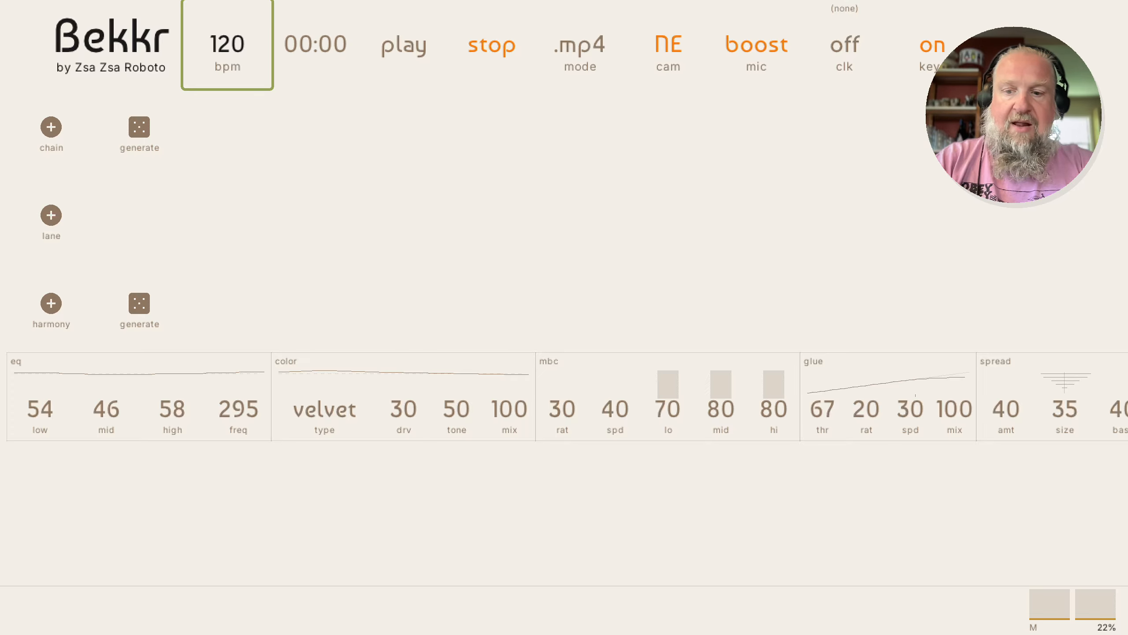
{"action": "key", "text": "Return"}
{"action": "key", "text": "Down"}
{"action": "key", "text": "Down"}
{"action": "key", "text": "Down"}
{"action": "key", "text": "Down"}
{"action": "key", "text": "Down"}
{"action": "key", "text": "Down"}
{"action": "key", "text": "Down"}
{"action": "key", "text": "Down"}
{"action": "key", "text": "Down"}
{"action": "key", "text": "Down"}
{"action": "key", "text": "Down"}
{"action": "key", "text": "Down"}
{"action": "key", "text": "Down"}
{"action": "key", "text": "Down"}
{"action": "key", "text": "Down"}
{"action": "key", "text": "Down"}
{"action": "key", "text": "Down"}
{"action": "key", "text": "Down"}
{"action": "key", "text": "Down"}
{"action": "key", "text": "Down"}
{"action": "key", "text": "Down"}
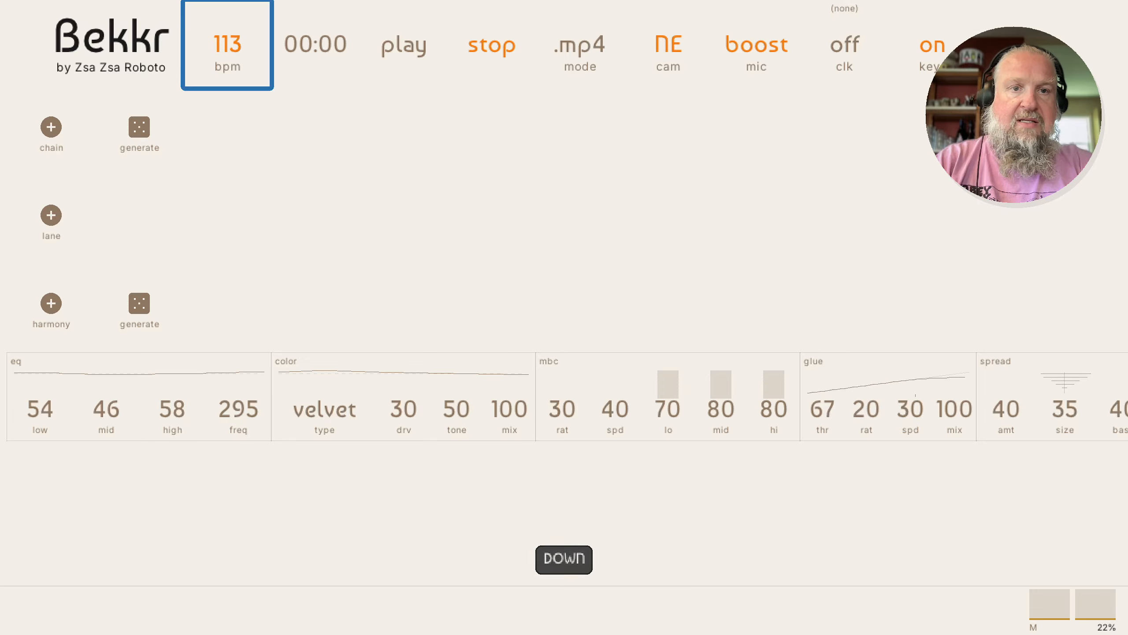
{"action": "key", "text": "Down"}
{"action": "key", "text": "Down"}
{"action": "key", "text": "Down"}
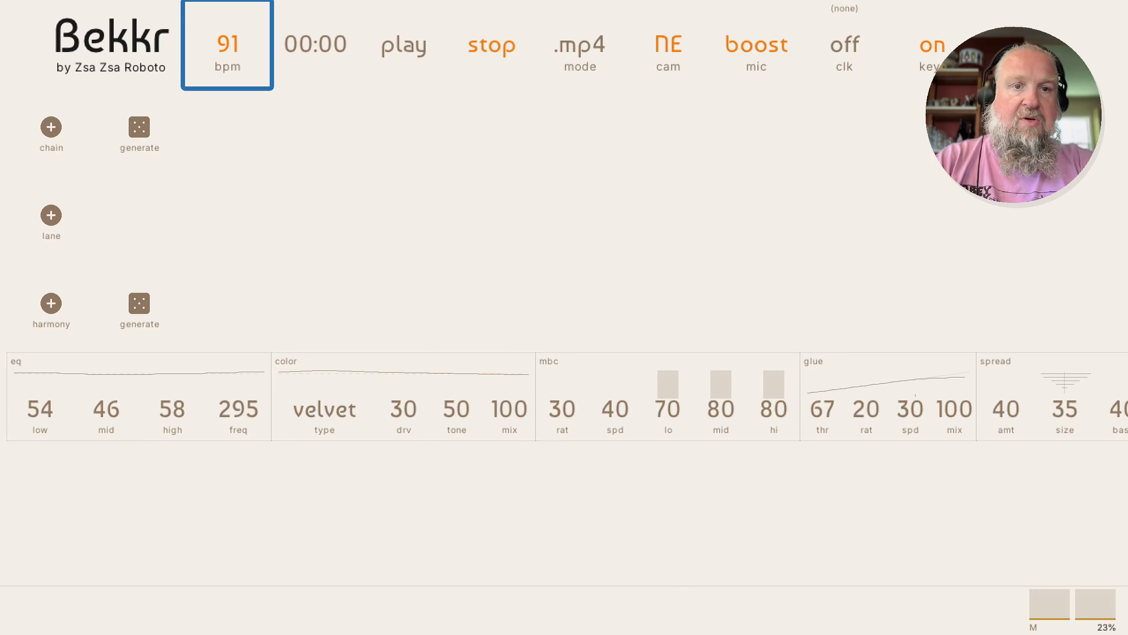
{"action": "key", "text": "Up"}
{"action": "key", "text": "Escape"}
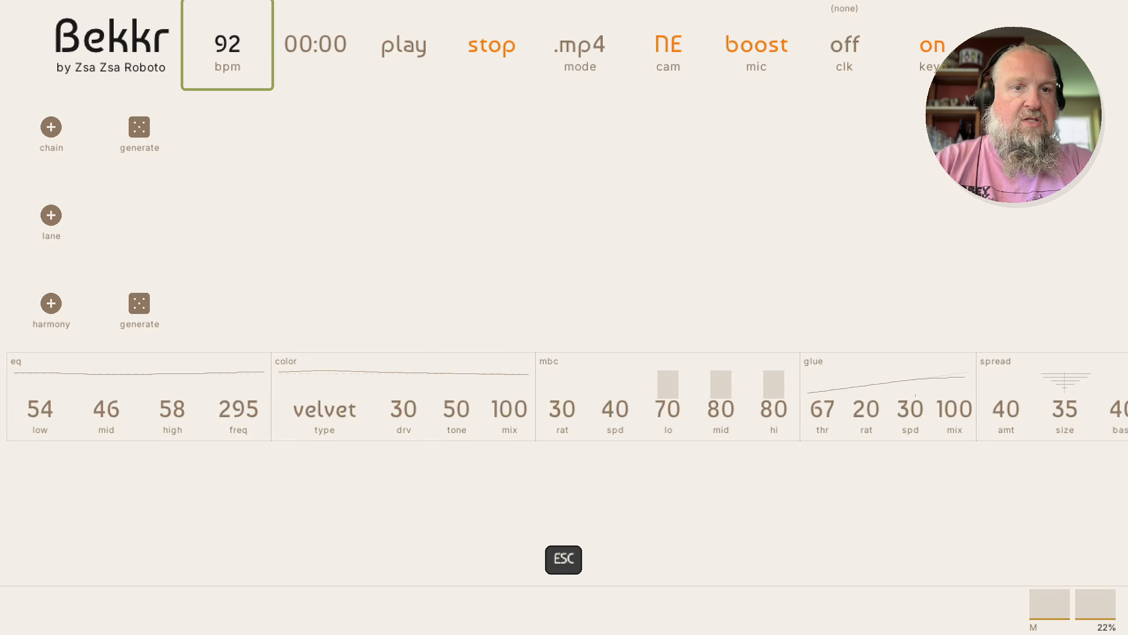
Browse the recent entries in the patches list without loading one, and close the list
{"action": "key", "text": "Left"}
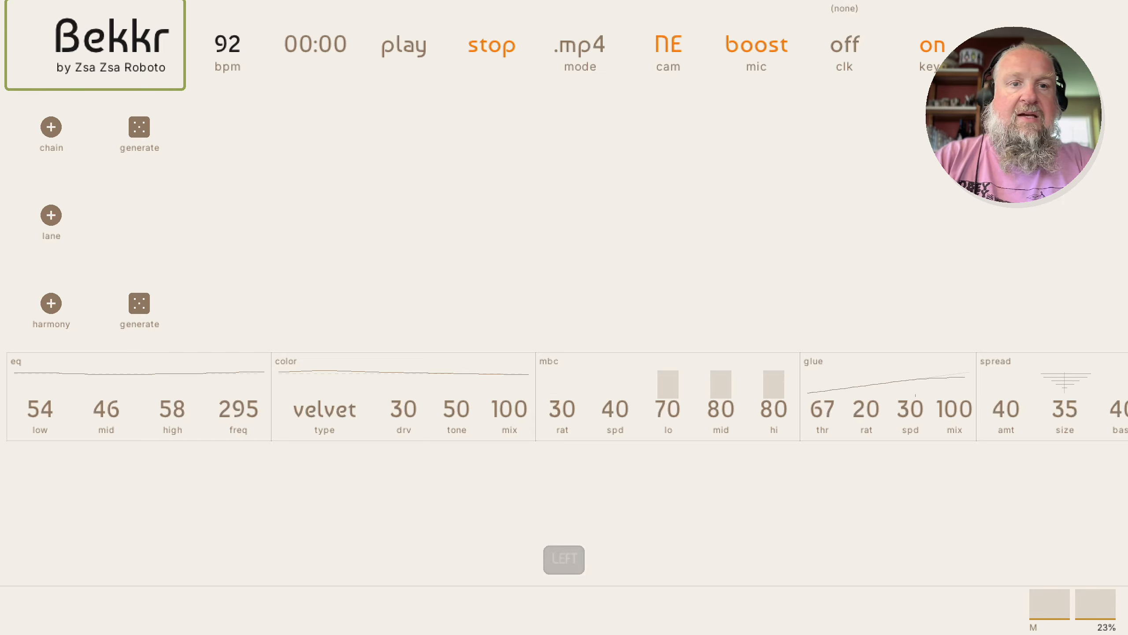
{"action": "key", "text": "Return"}
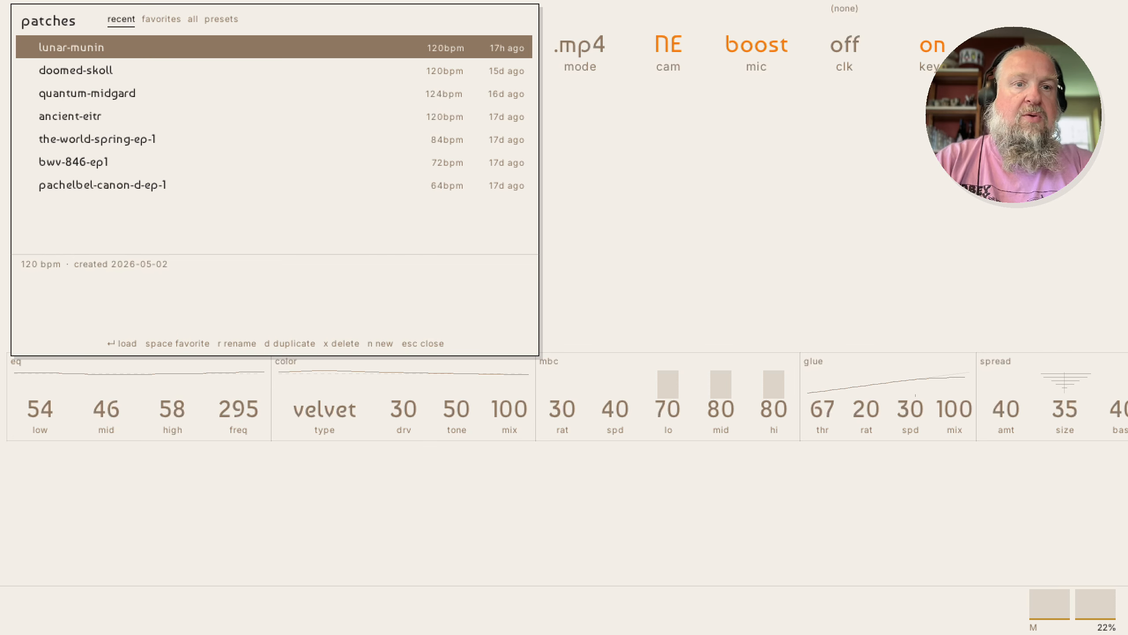
{"action": "key", "text": "Down"}
{"action": "key", "text": "Down"}
{"action": "key", "text": "Down"}
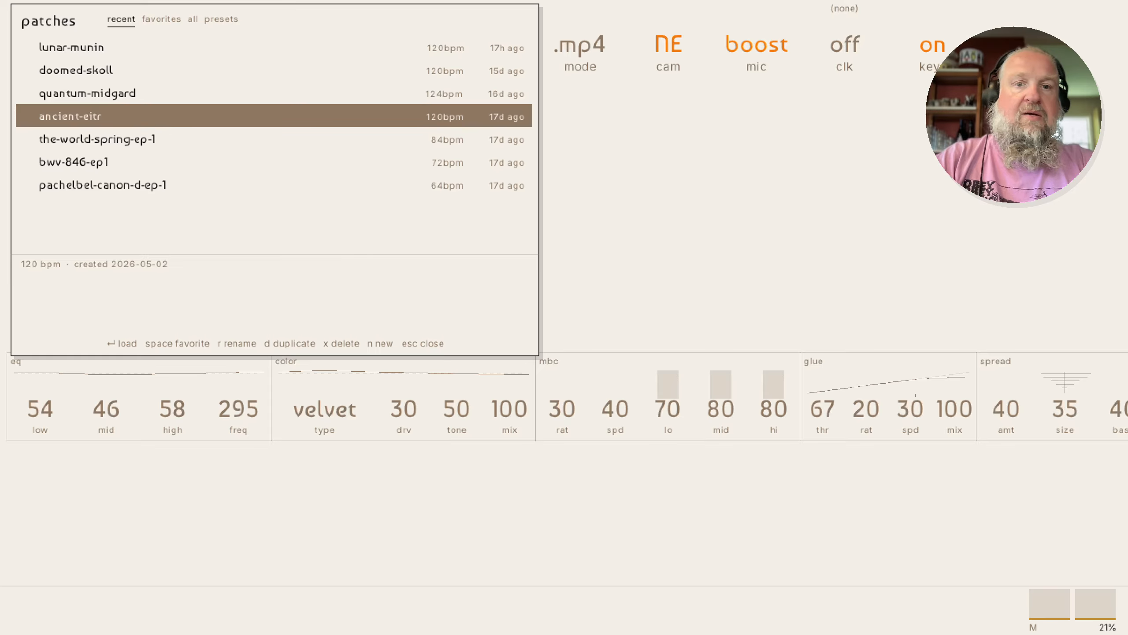
{"action": "key", "text": "Down"}
{"action": "key", "text": "Down"}
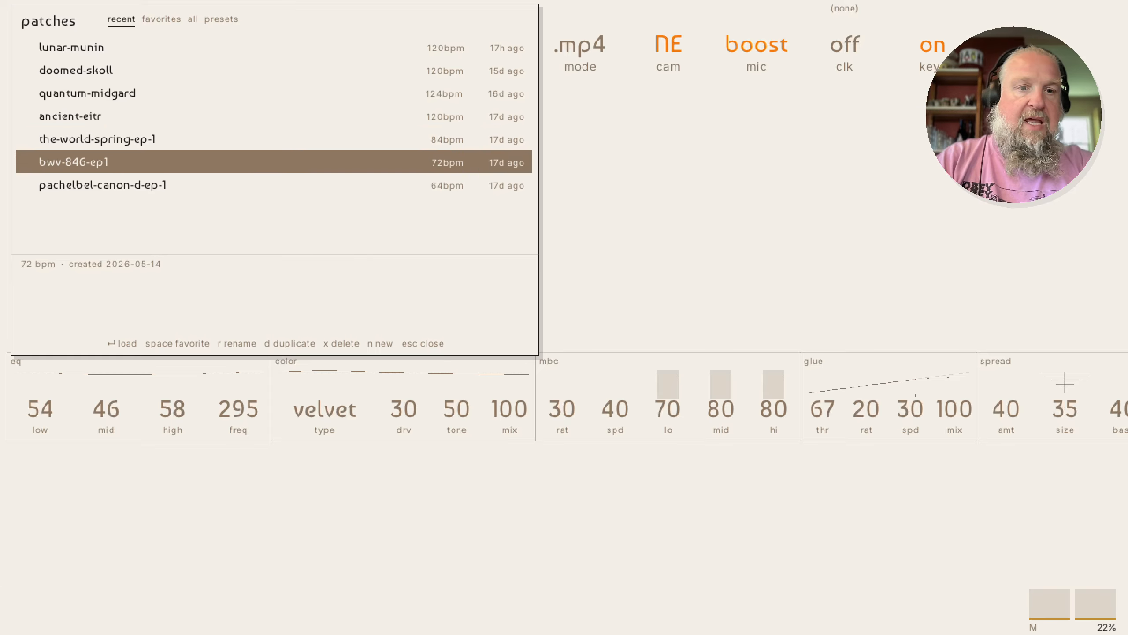
{"action": "key", "text": "Up"}
{"action": "key", "text": "Up"}
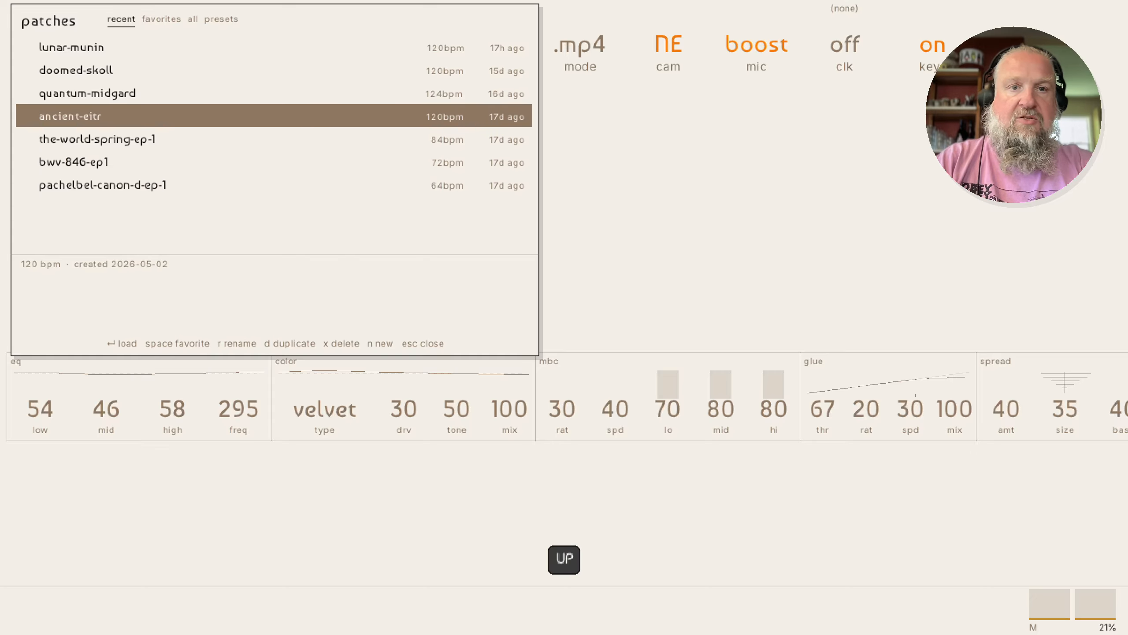
{"action": "key", "text": "Escape"}
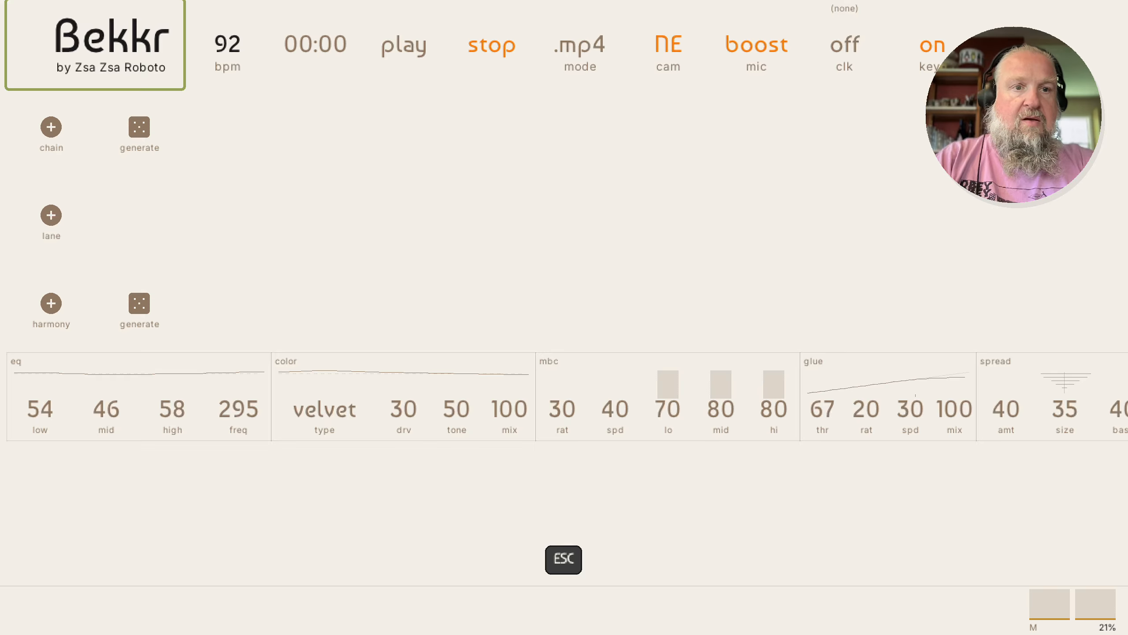
Add a new chain with a Clock Divider as its first module and go to the empty slot after it
{"action": "key", "text": "Down"}
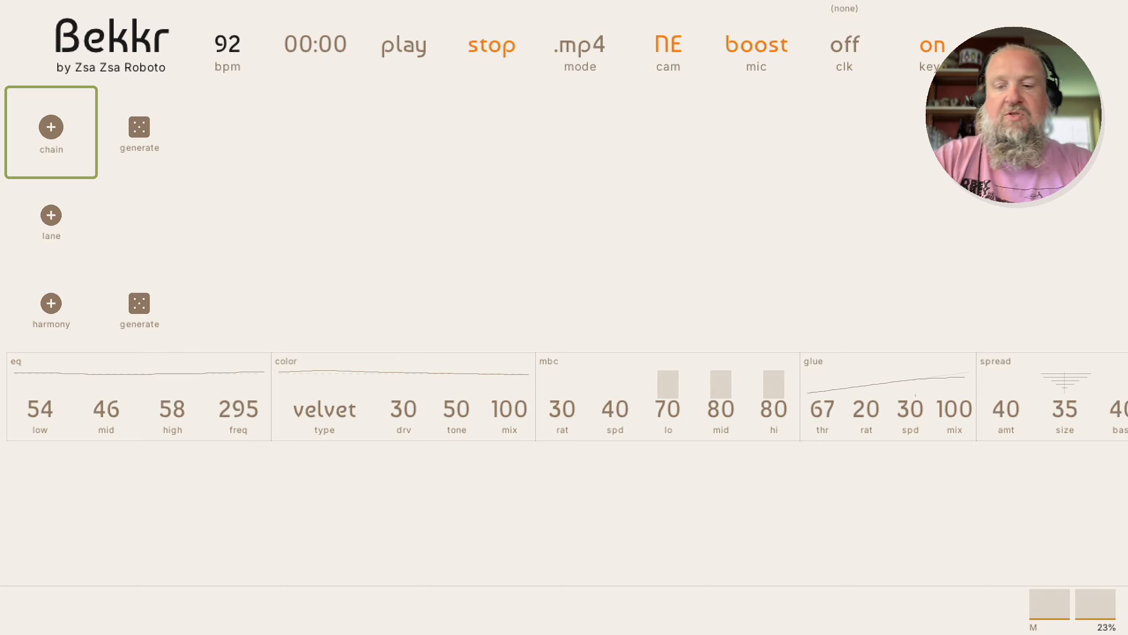
{"action": "key", "text": "Return"}
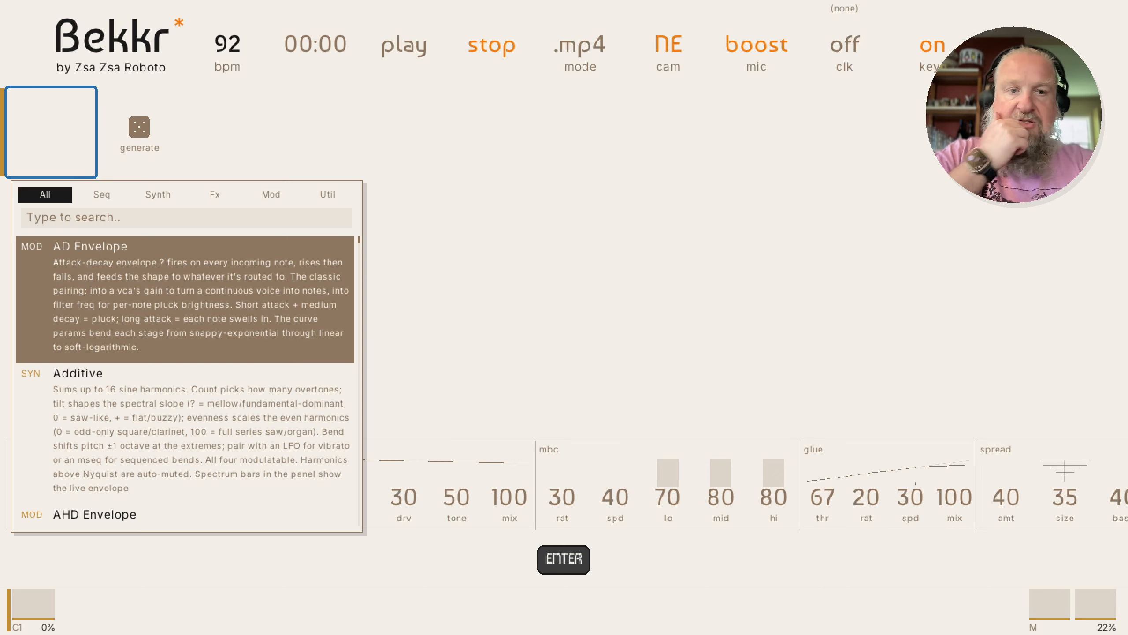
{"action": "type", "text": "clo"}
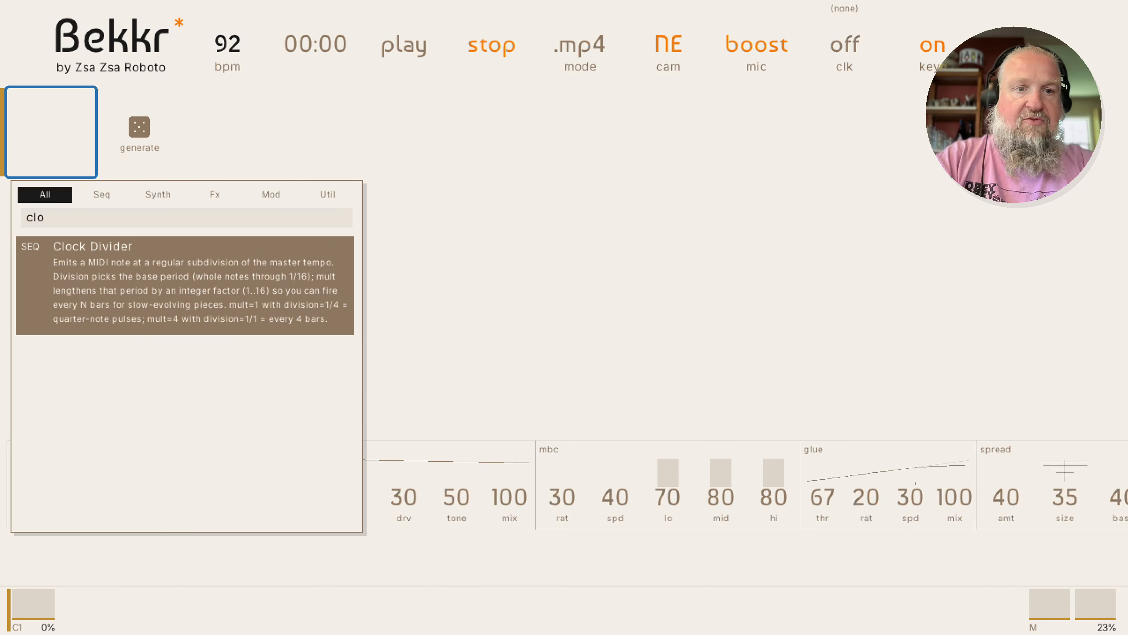
{"action": "key", "text": "Return"}
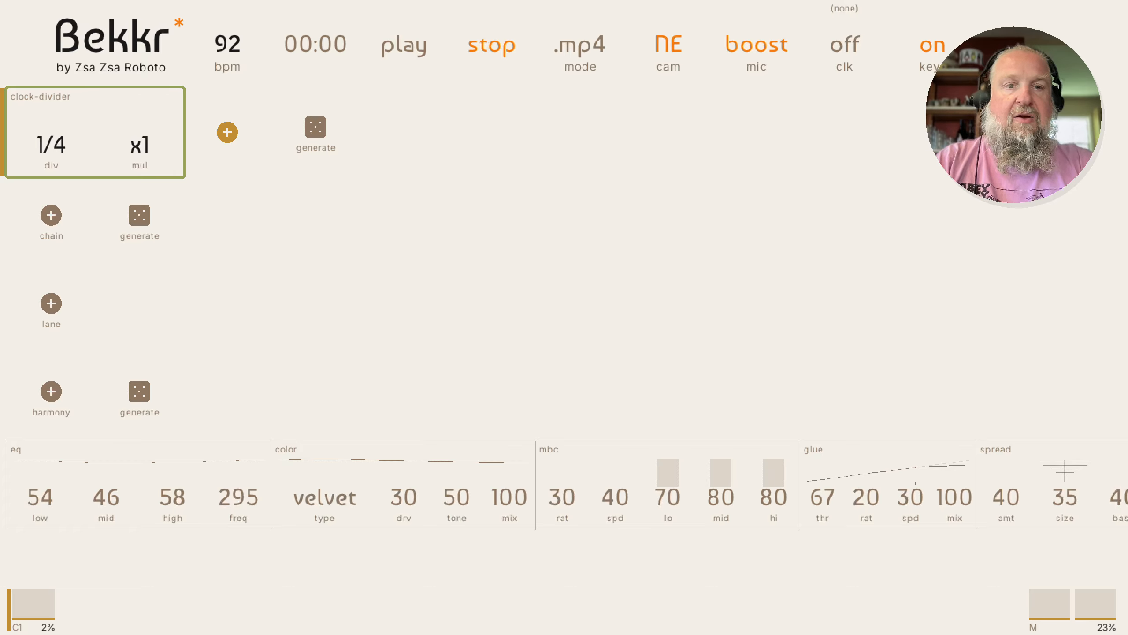
{"action": "key", "text": "Right"}
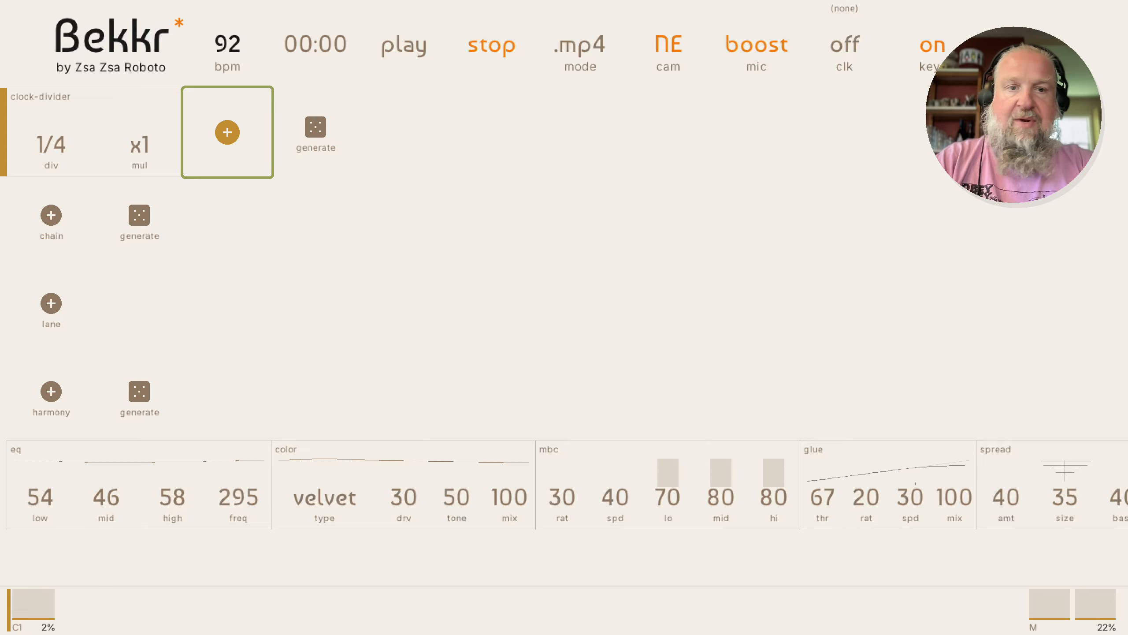
Add an oscillator module after the clock divider in the first chain
{"action": "key", "text": "Return"}
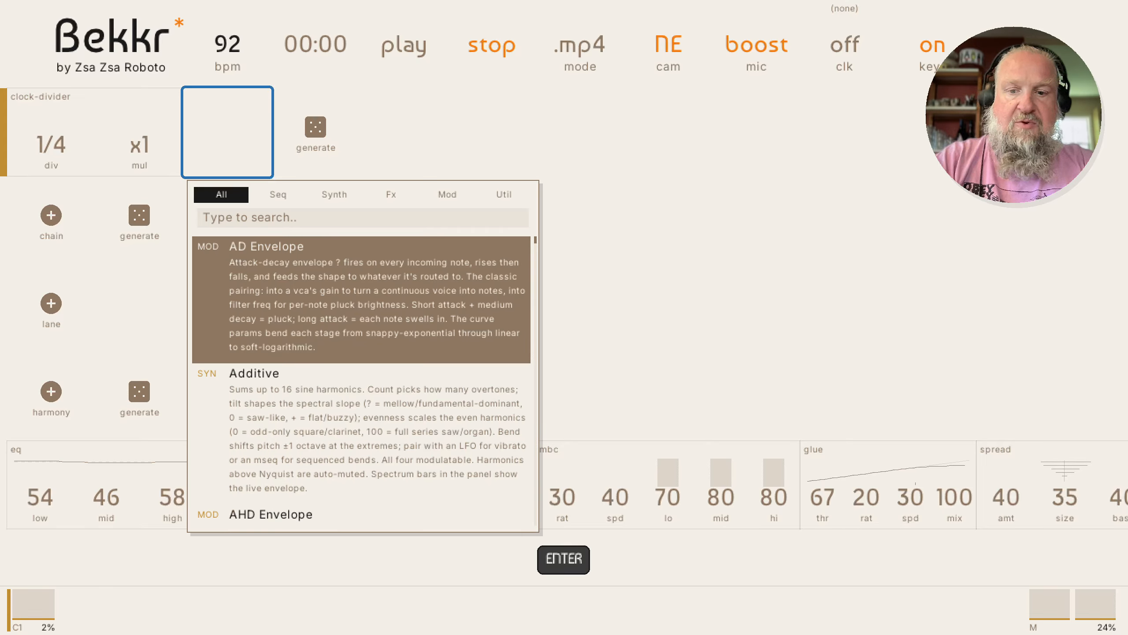
{"action": "type", "text": "osc"}
{"action": "key", "text": "Return"}
Add a low-pass gate module after the oscillator, finding it with the search term "low"
{"action": "key", "text": "Right"}
{"action": "key", "text": "Return"}
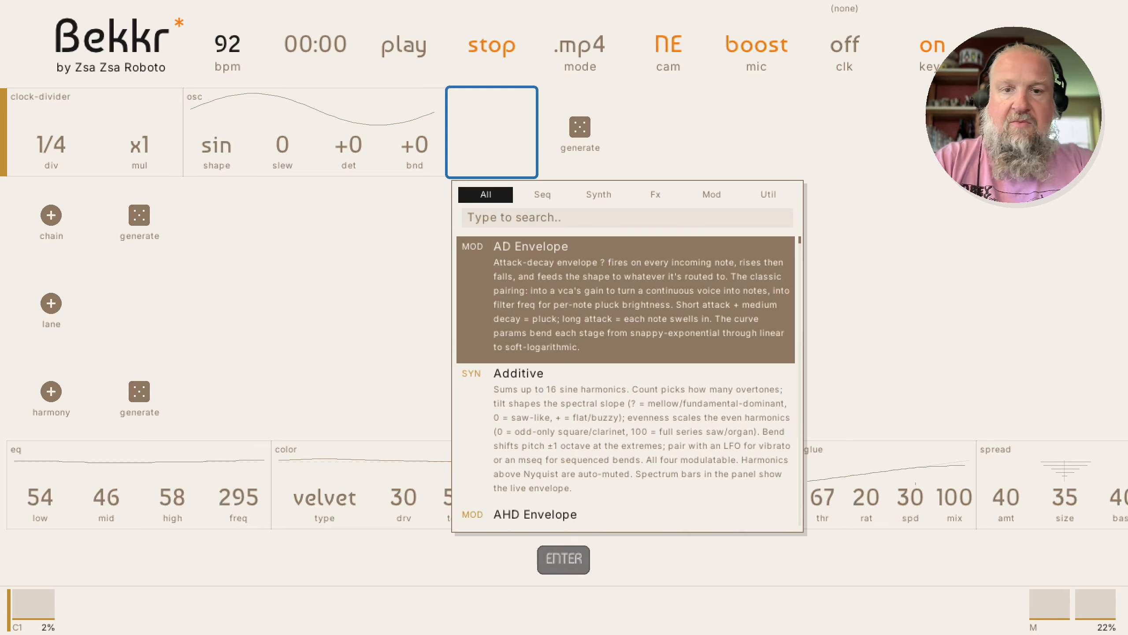
{"action": "type", "text": "low"}
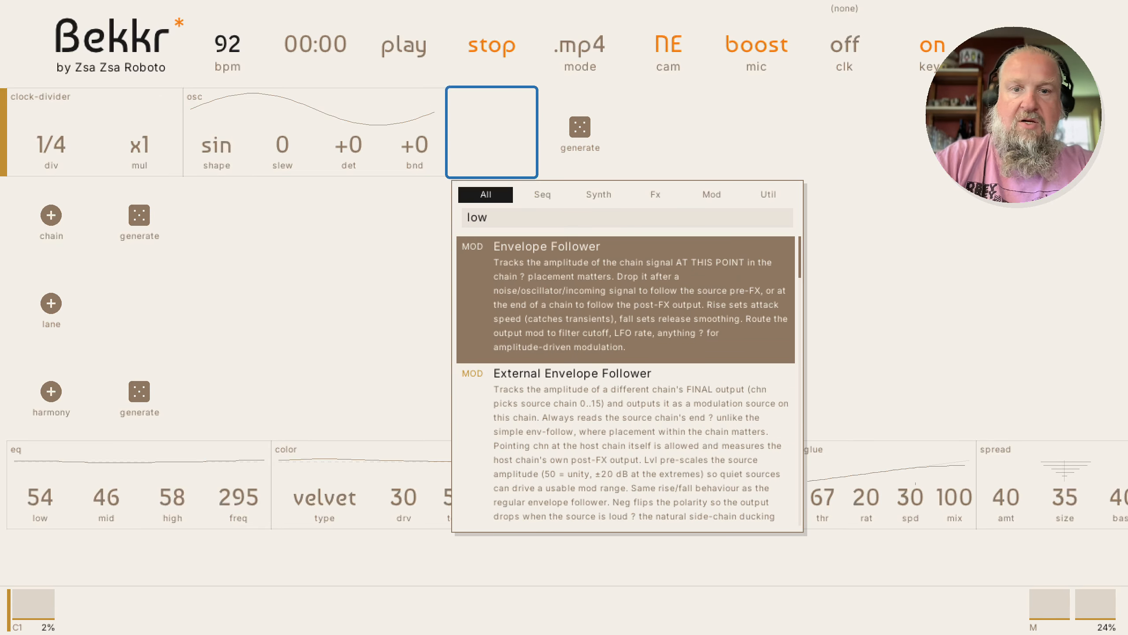
{"action": "key", "text": "Down"}
{"action": "key", "text": "Down"}
{"action": "key", "text": "Return"}
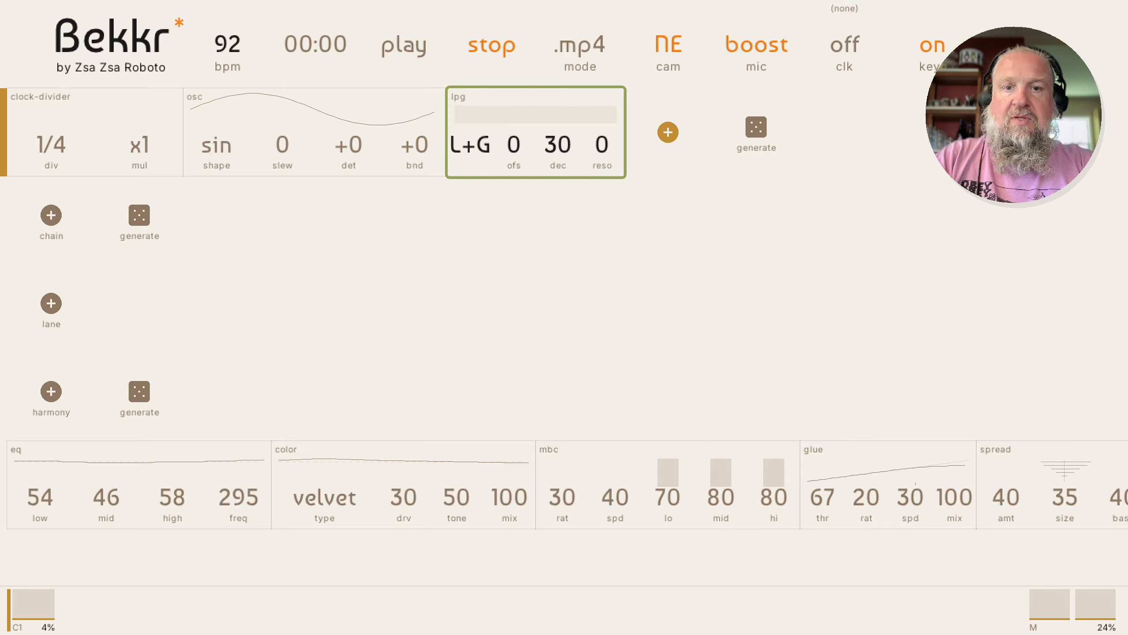
Audition the chain by starting and pausing playback, and leave it playing with the low-pass gate selected
{"action": "key", "text": "Up"}
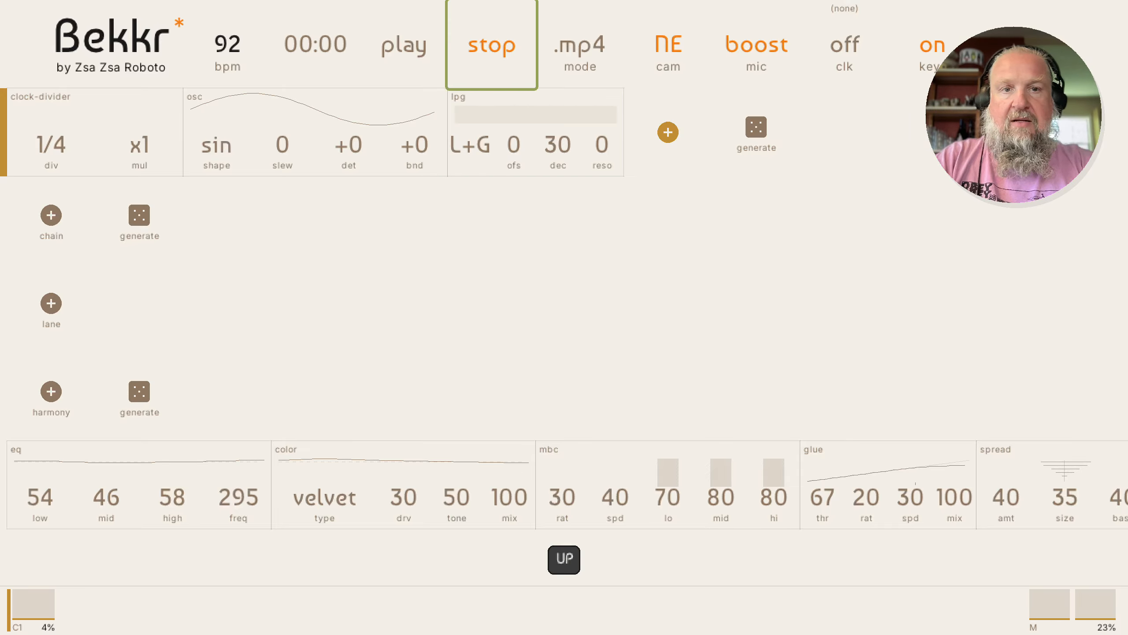
{"action": "key", "text": "Left"}
{"action": "key", "text": "Return"}
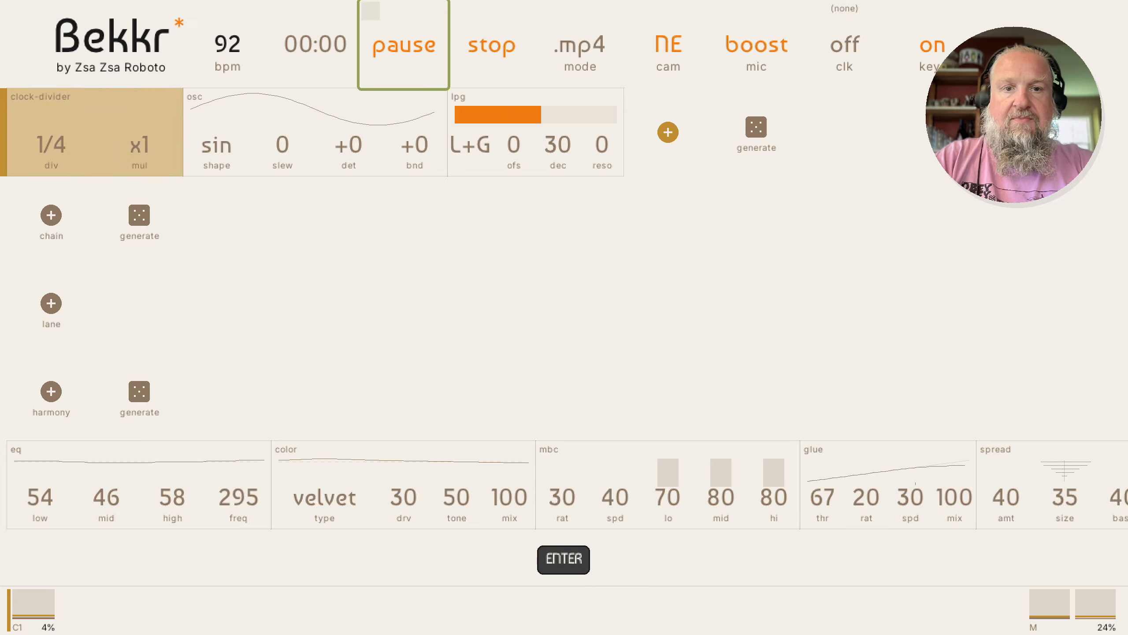
{"action": "key", "text": "Return"}
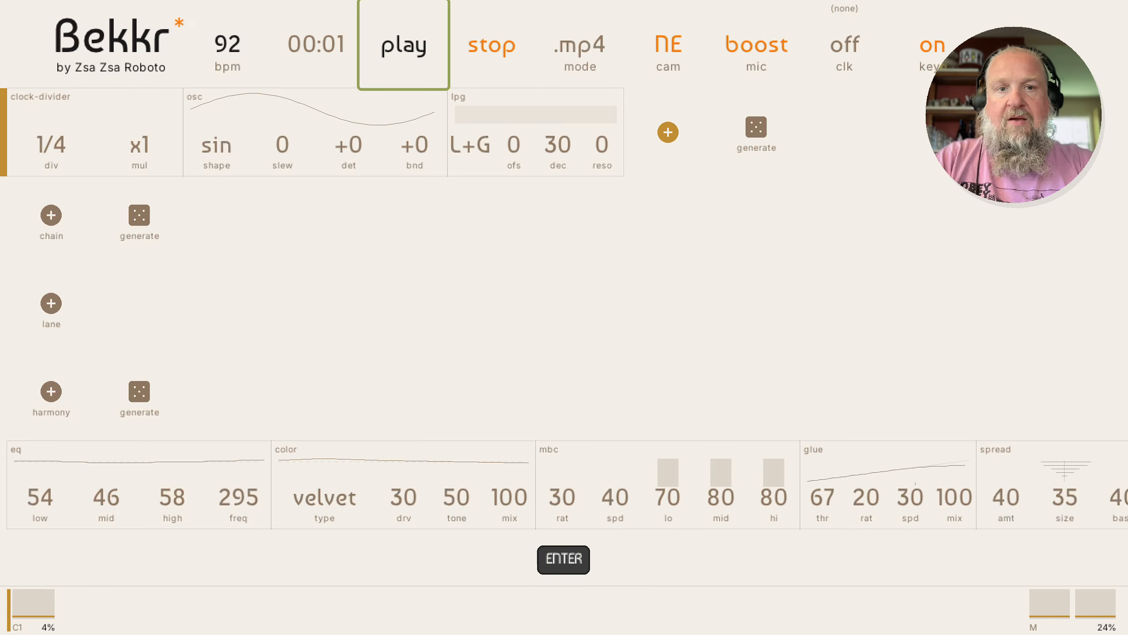
{"action": "key", "text": "Down"}
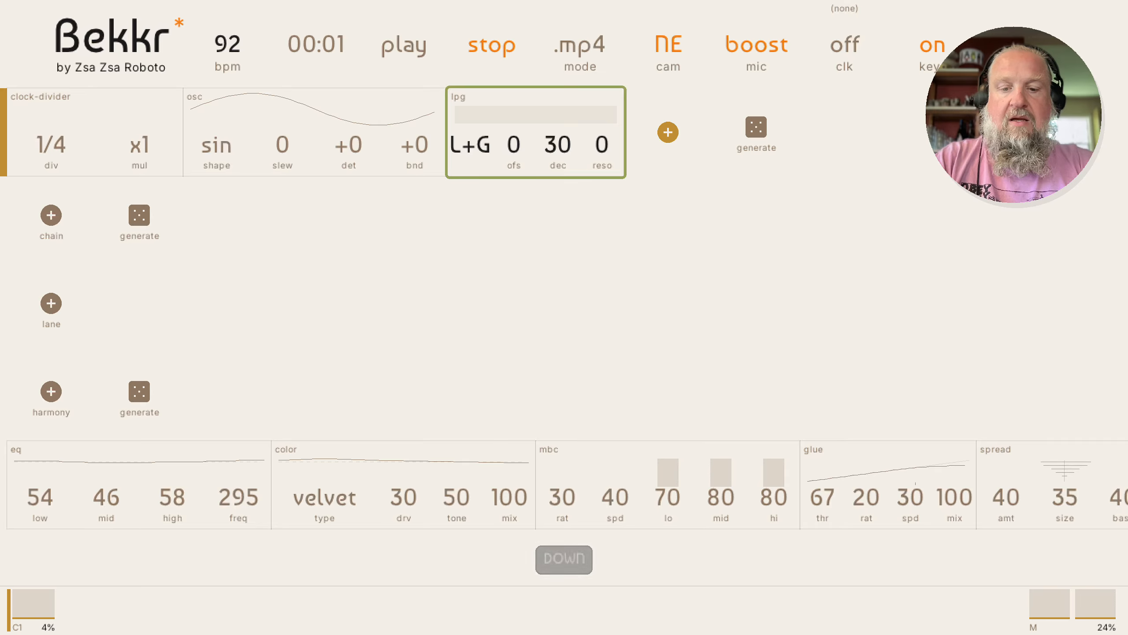
{"action": "key", "text": "space"}
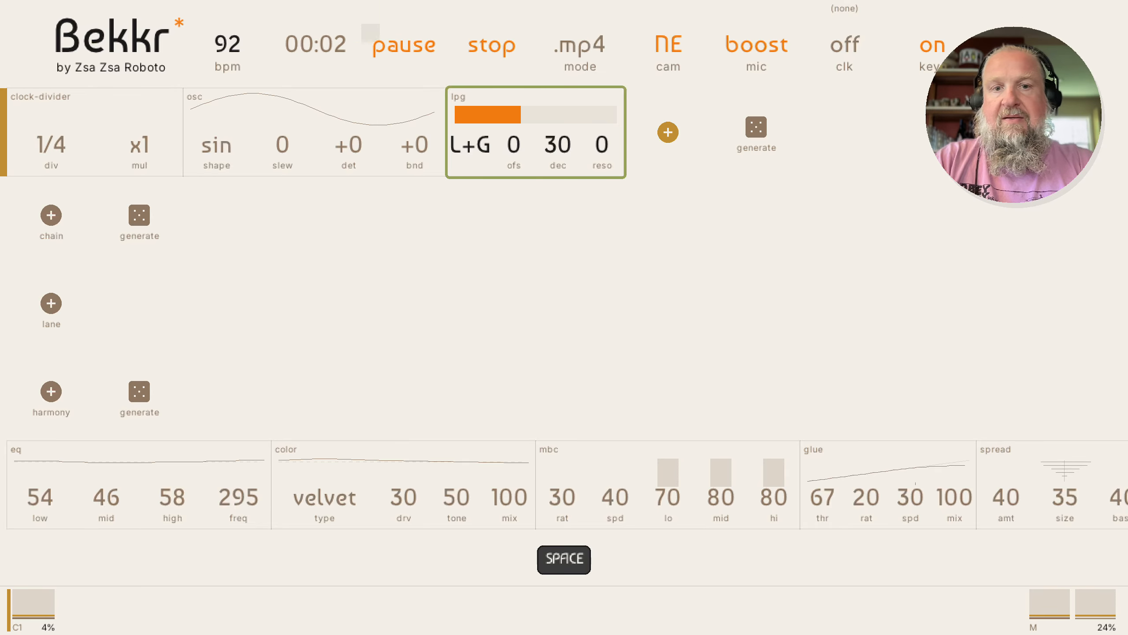
{"action": "key", "text": "space"}
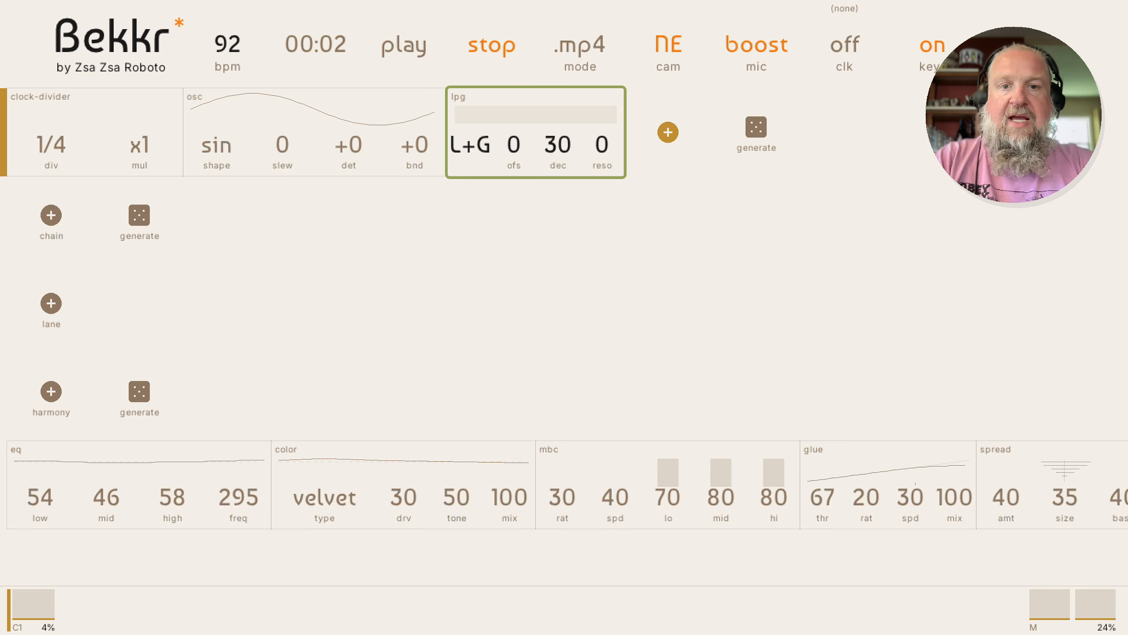
{"action": "key", "text": "space"}
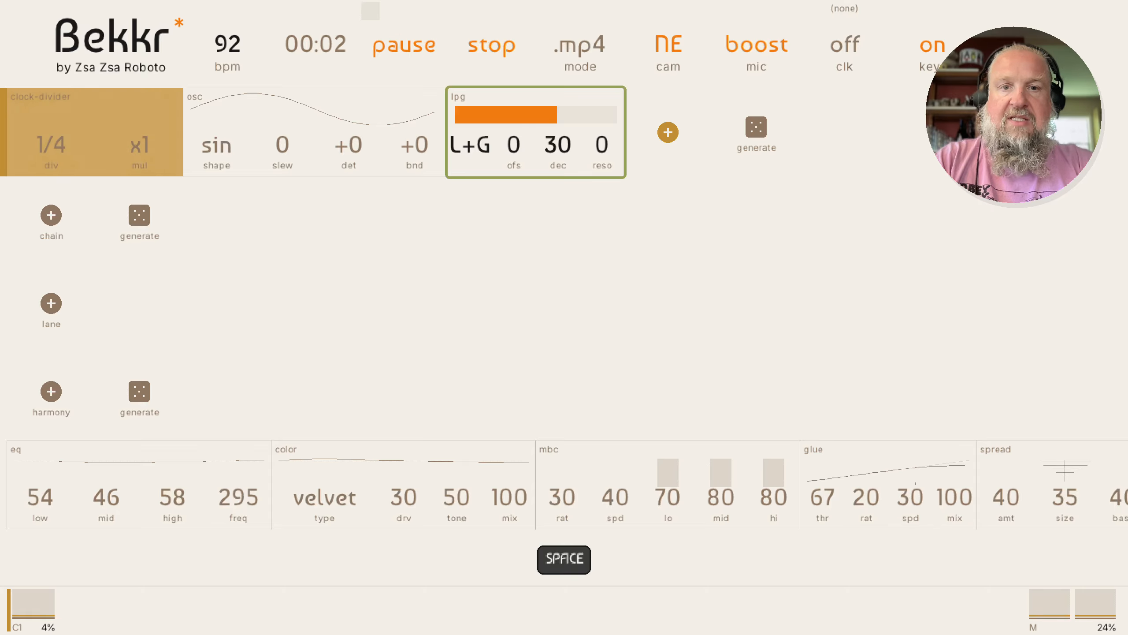
Lower the low-pass gate's decay to 8 and finish editing the module
{"action": "key", "text": "Return"}
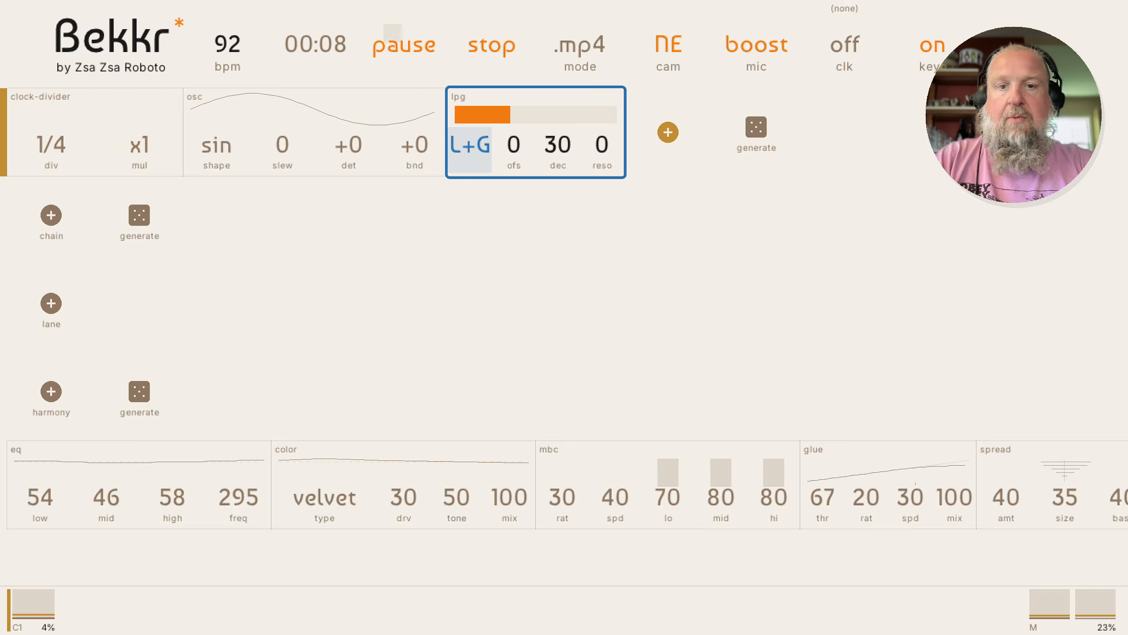
{"action": "key", "text": "Right"}
{"action": "key", "text": "Right"}
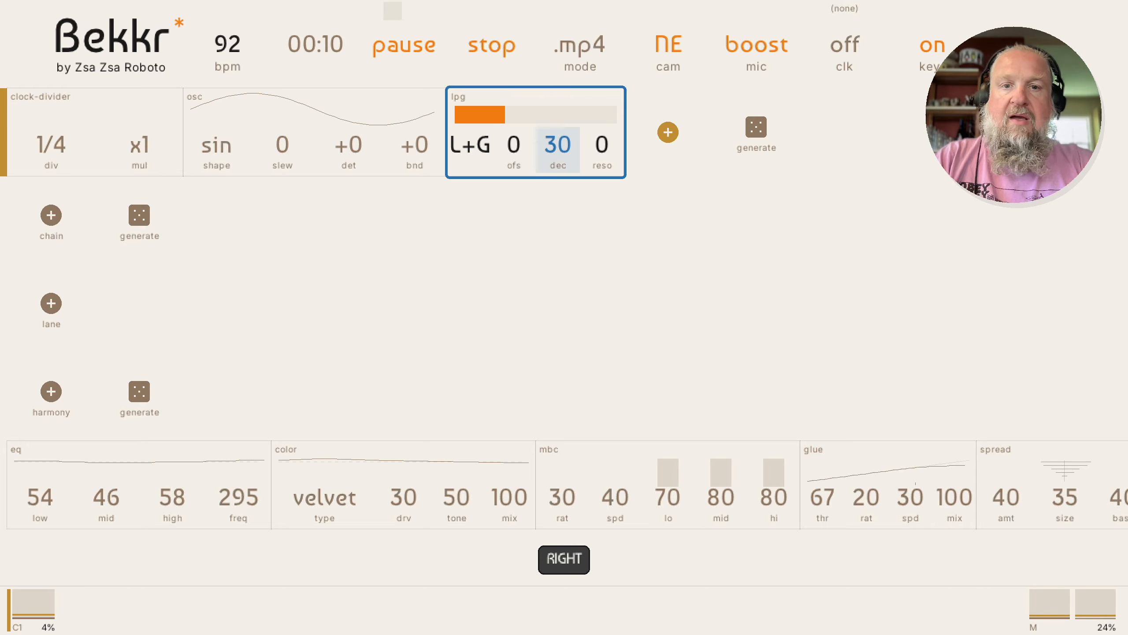
{"action": "key", "text": "Right"}
{"action": "key", "text": "Left"}
{"action": "key", "text": "Left"}
{"action": "key", "text": "Left"}
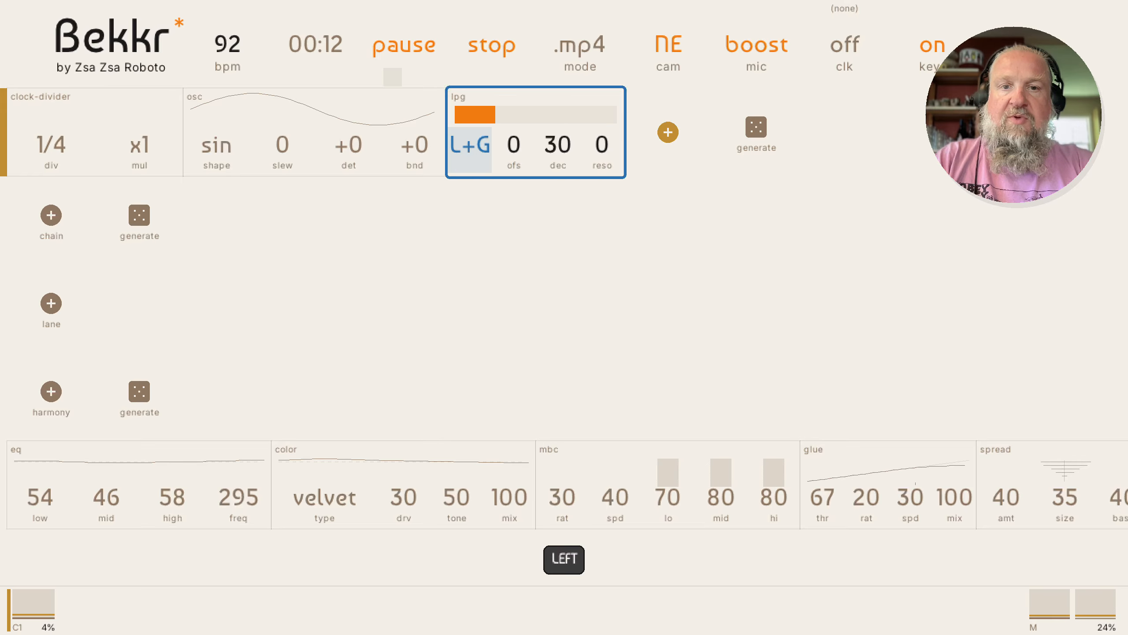
{"action": "key", "text": "Right"}
{"action": "key", "text": "Right"}
{"action": "key", "text": "Down"}
{"action": "key", "text": "Down"}
{"action": "key", "text": "Down"}
{"action": "key", "text": "Down"}
{"action": "key", "text": "Down"}
{"action": "key", "text": "Down"}
{"action": "key", "text": "Down"}
{"action": "key", "text": "Down"}
{"action": "key", "text": "Down"}
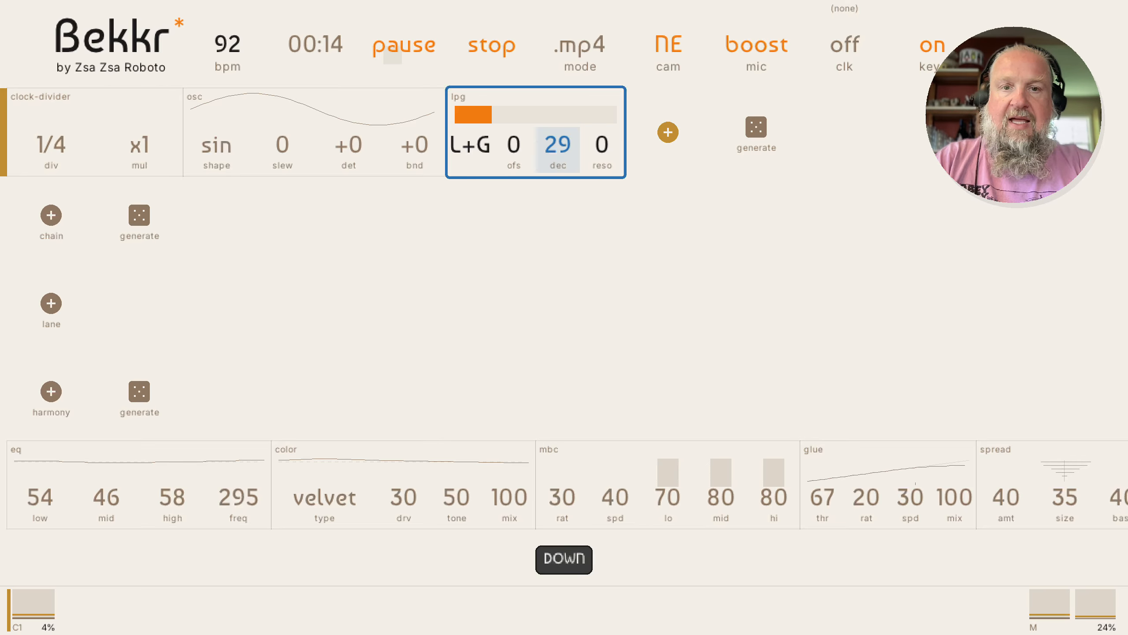
{"action": "key", "text": "Down"}
{"action": "key", "text": "Down"}
{"action": "key", "text": "Down"}
{"action": "key", "text": "Down"}
{"action": "key", "text": "Down"}
{"action": "key", "text": "Down"}
{"action": "key", "text": "Down"}
{"action": "key", "text": "Down"}
{"action": "key", "text": "Down"}
{"action": "key", "text": "Down"}
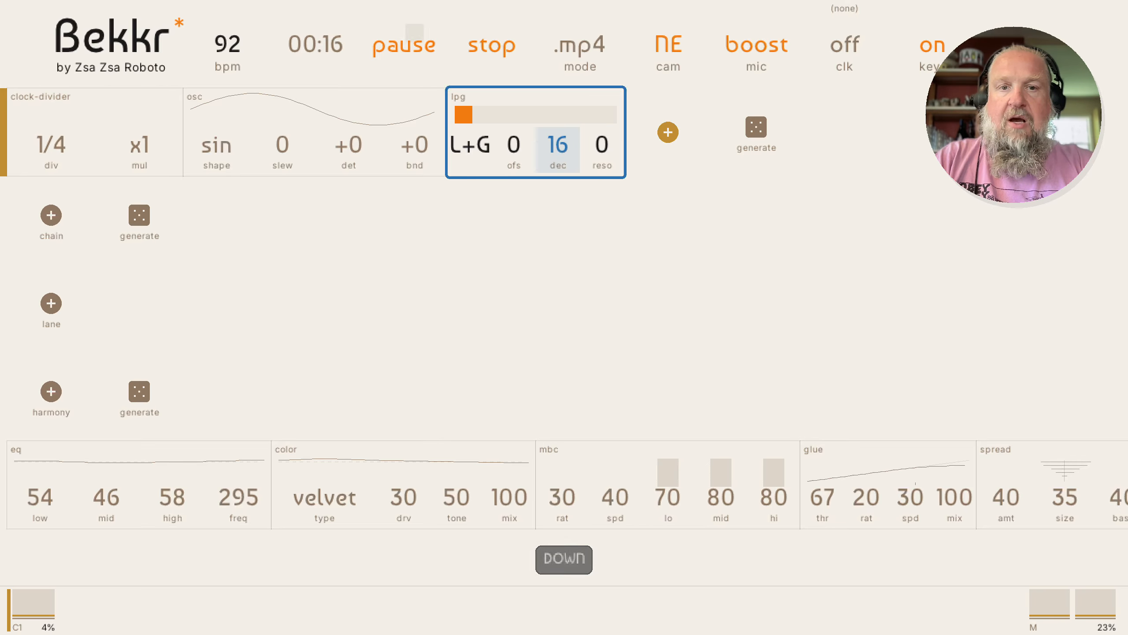
{"action": "key", "text": "Down"}
{"action": "key", "text": "Down"}
{"action": "key", "text": "Down"}
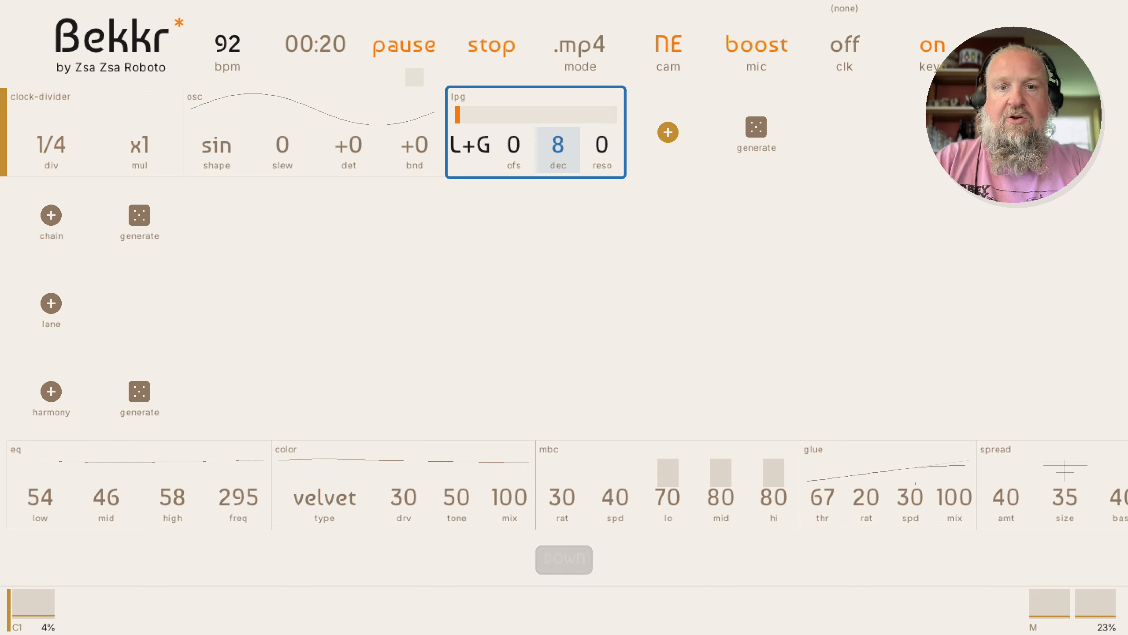
{"action": "key", "text": "Escape"}
Try the oscillator's other wave shapes up to square and set the shape to tri
{"action": "key", "text": "Left"}
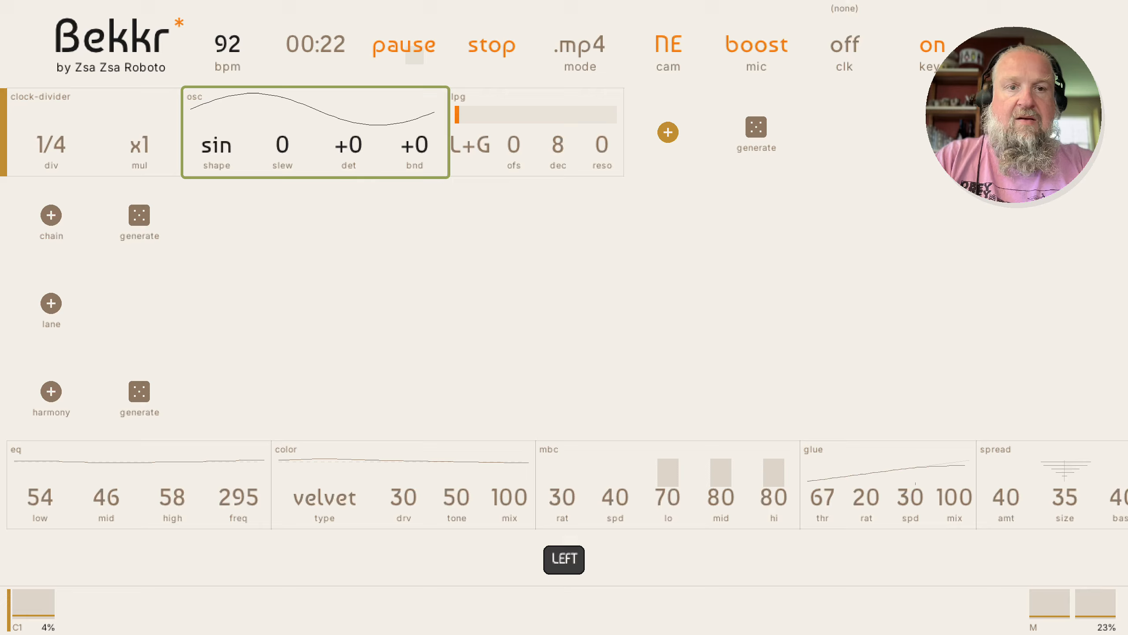
{"action": "key", "text": "Return"}
{"action": "key", "text": "Up"}
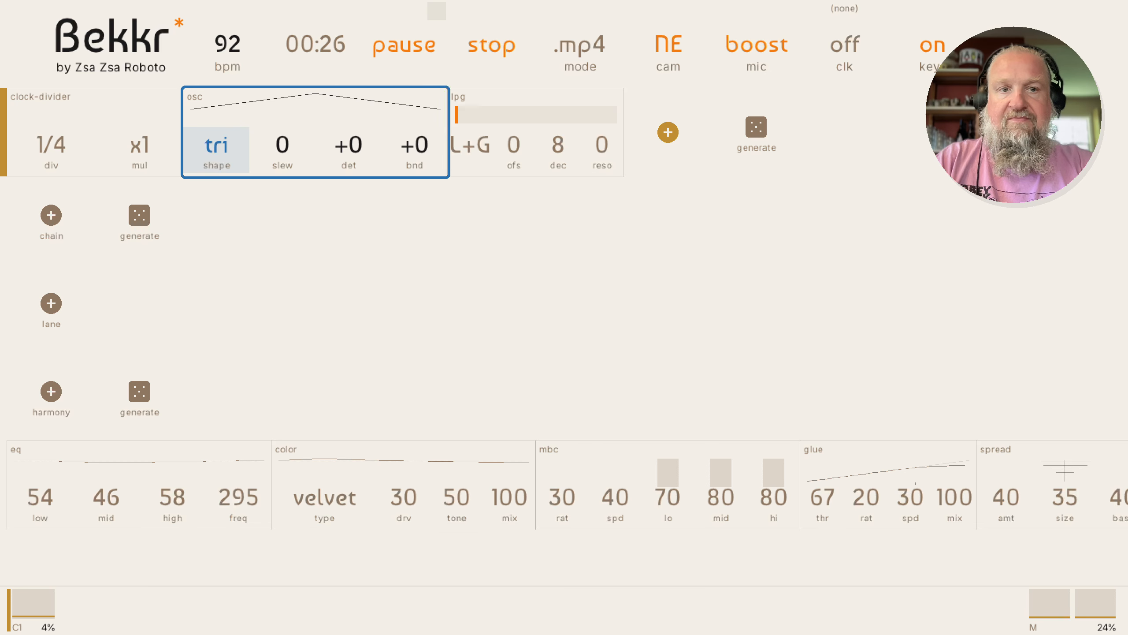
{"action": "key", "text": "Up"}
{"action": "key", "text": "Up"}
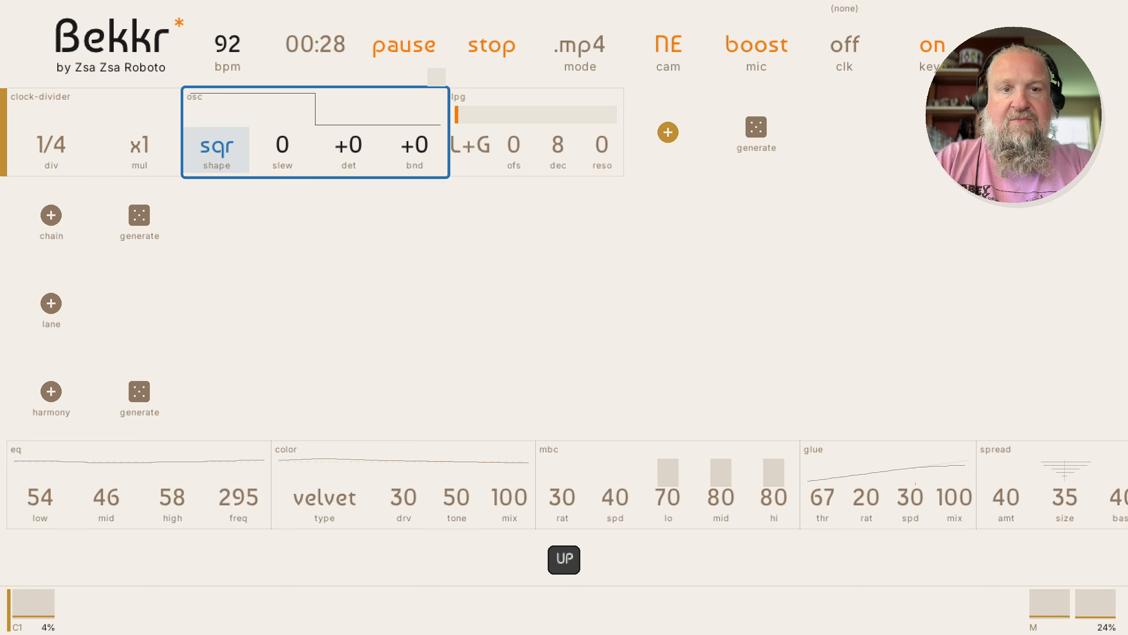
{"action": "key", "text": "Down"}
{"action": "key", "text": "Down"}
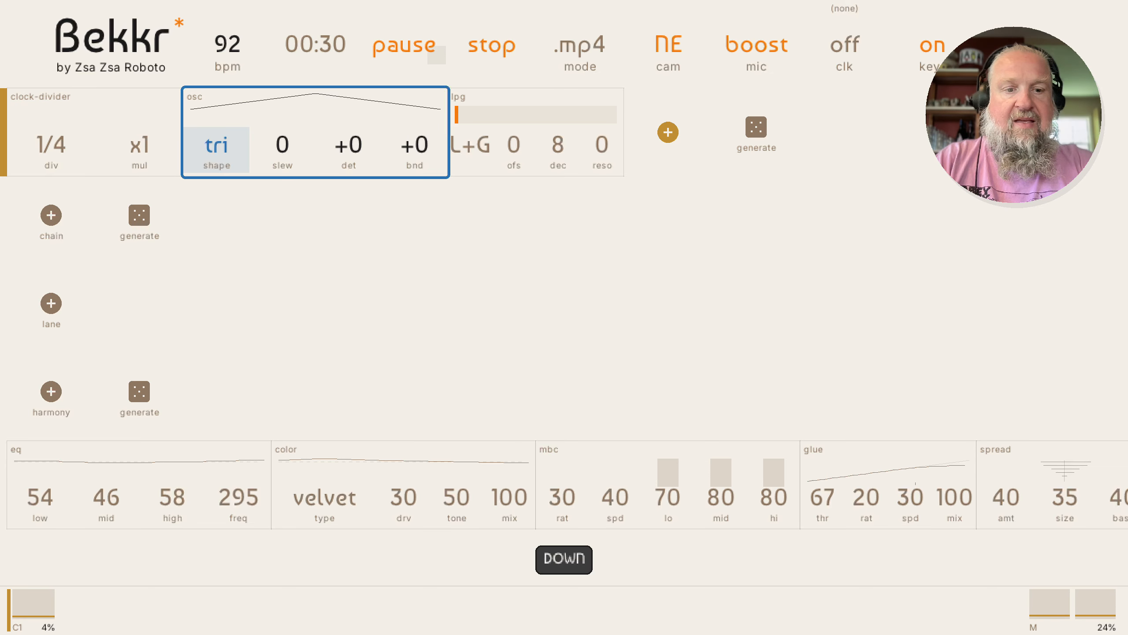
{"action": "key", "text": "Escape"}
Set the clock divider's division to 1/8 and pause playback
{"action": "key", "text": "Left"}
{"action": "key", "text": "Return"}
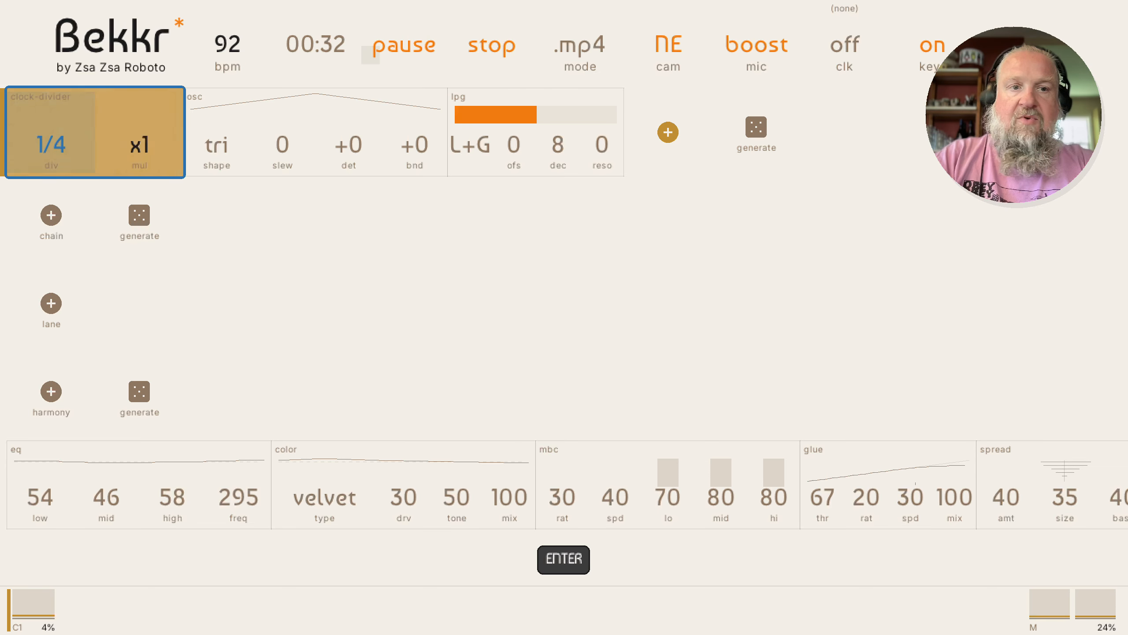
{"action": "key", "text": "Up"}
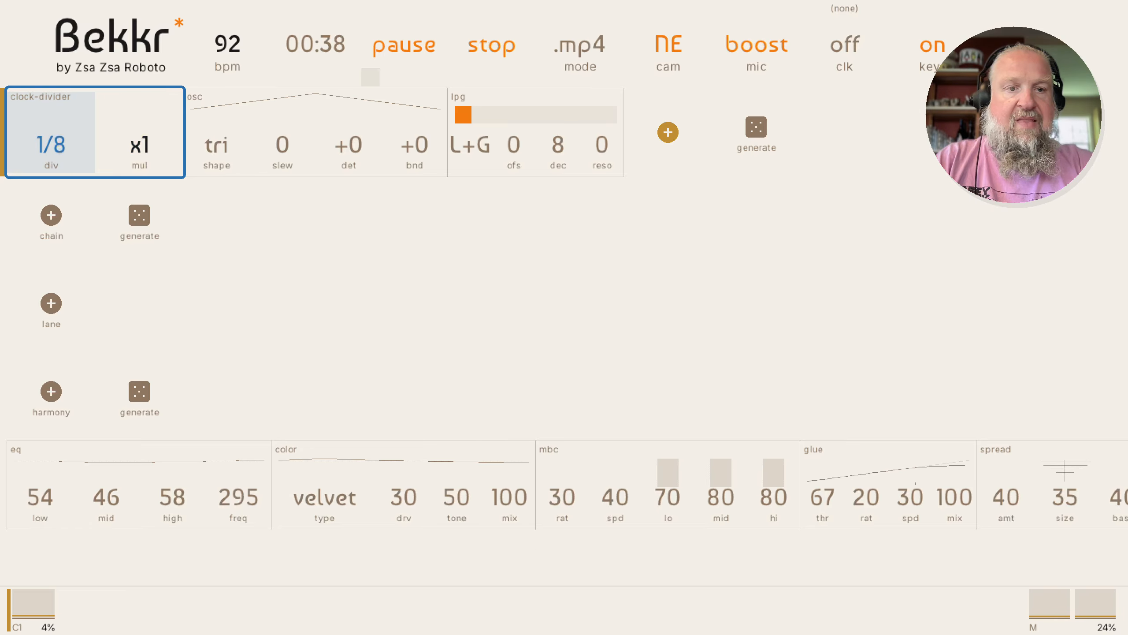
{"action": "key", "text": "Escape"}
{"action": "key", "text": "space"}
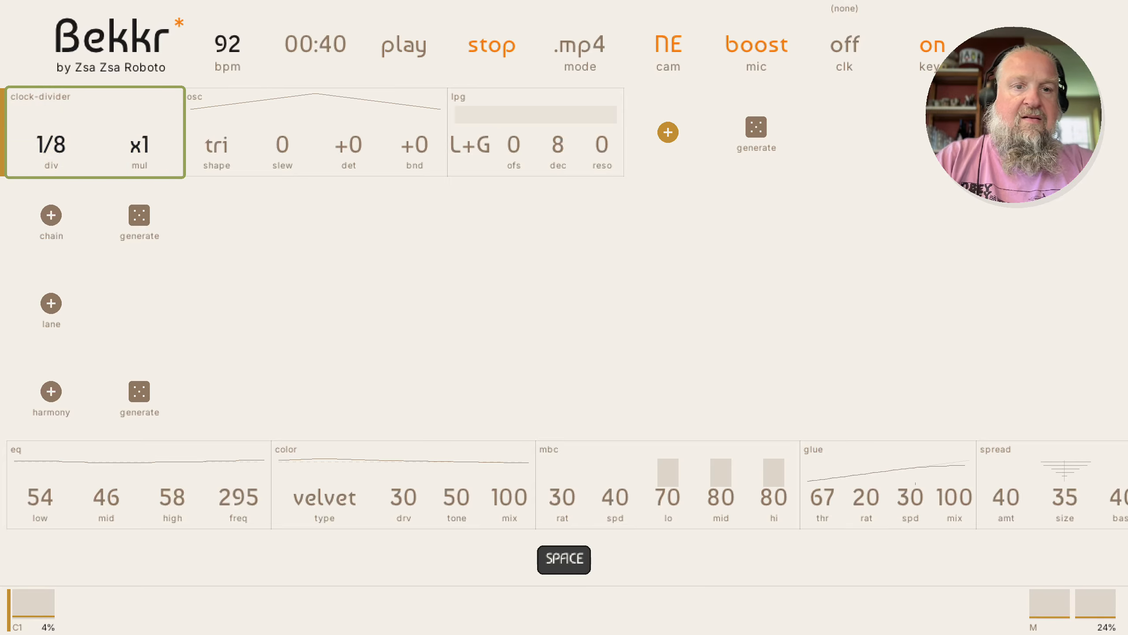
Add a Key block as the first item in the harmony row and set it to D
{"action": "key", "text": "Down"}
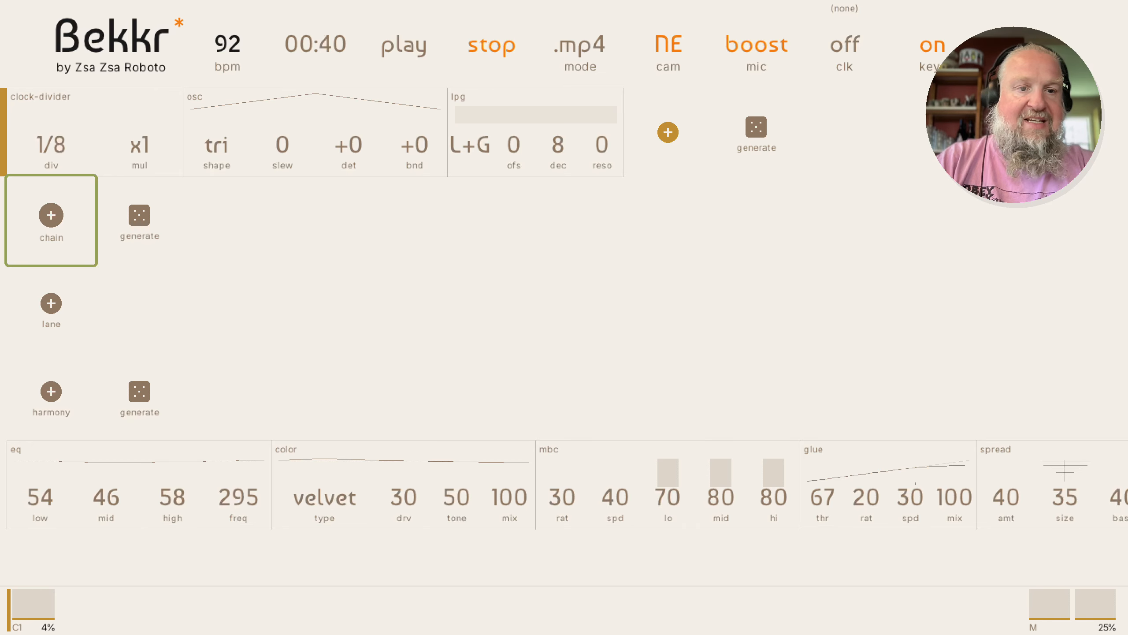
{"action": "key", "text": "Down"}
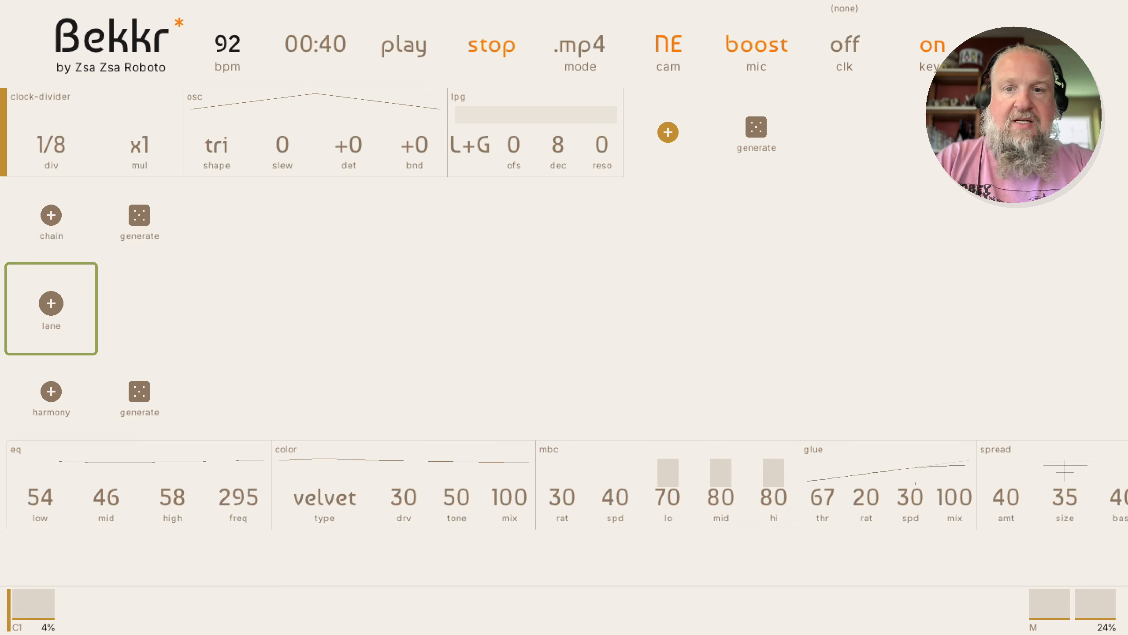
{"action": "key", "text": "Down"}
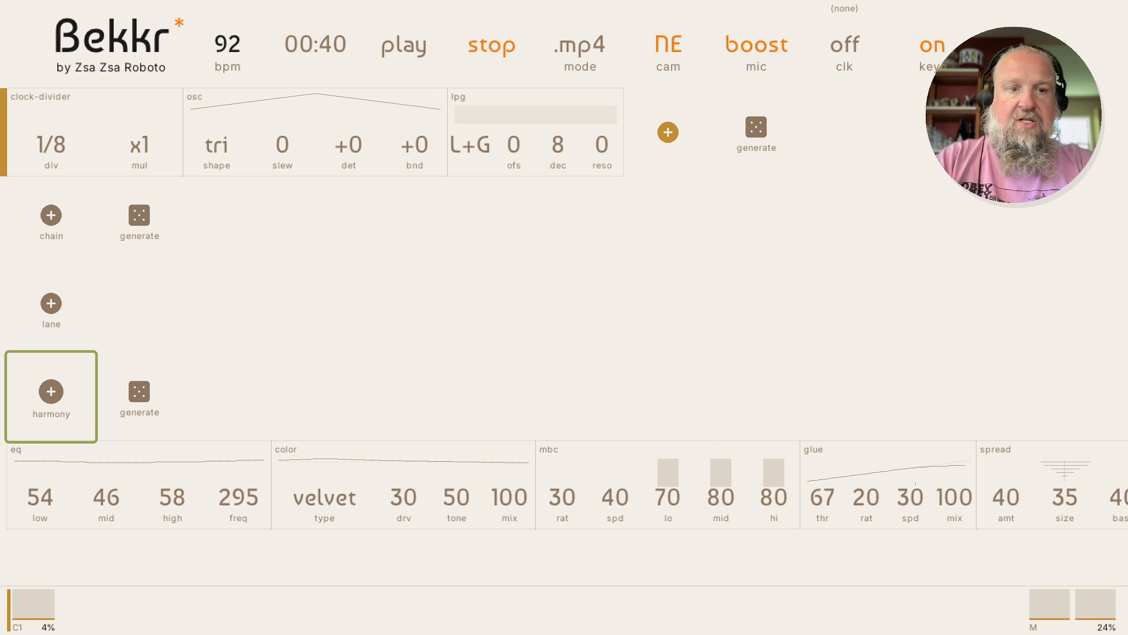
{"action": "key", "text": "Return"}
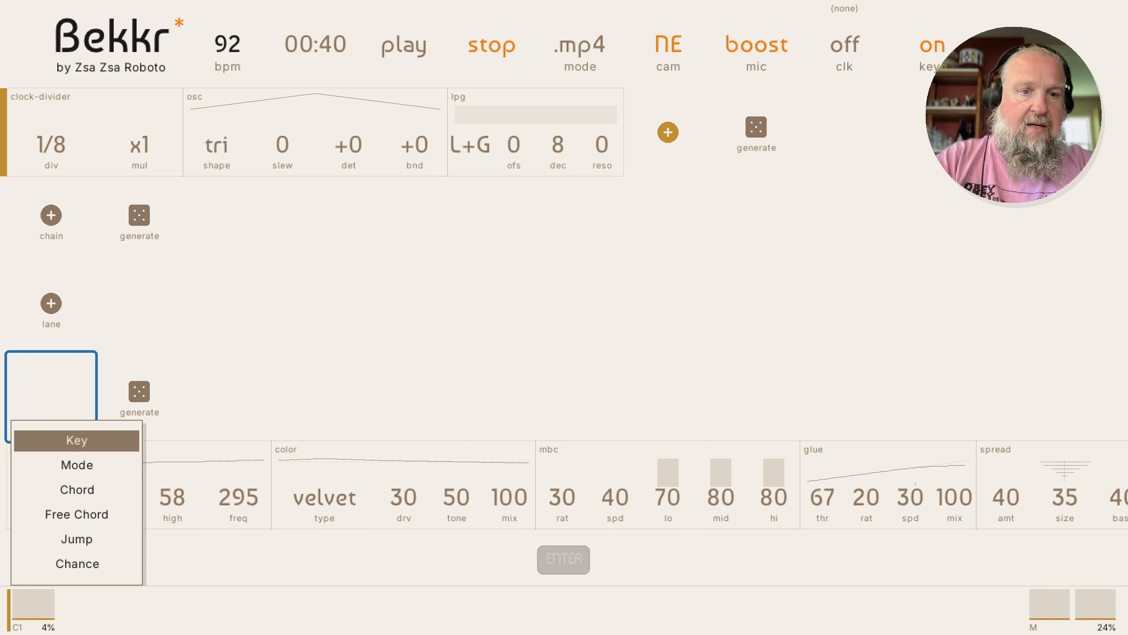
{"action": "key", "text": "Return"}
{"action": "key", "text": "Up"}
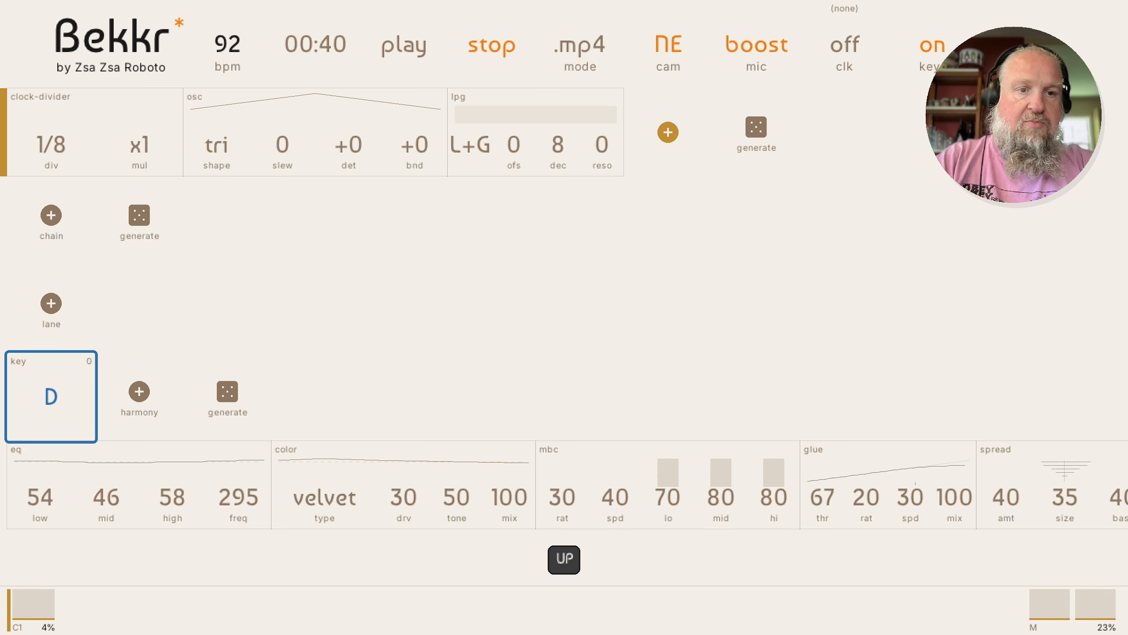
Add a Mode block after the key in the harmony row and set it to min
{"action": "key", "text": "Right"}
{"action": "key", "text": "Return"}
{"action": "key", "text": "Down"}
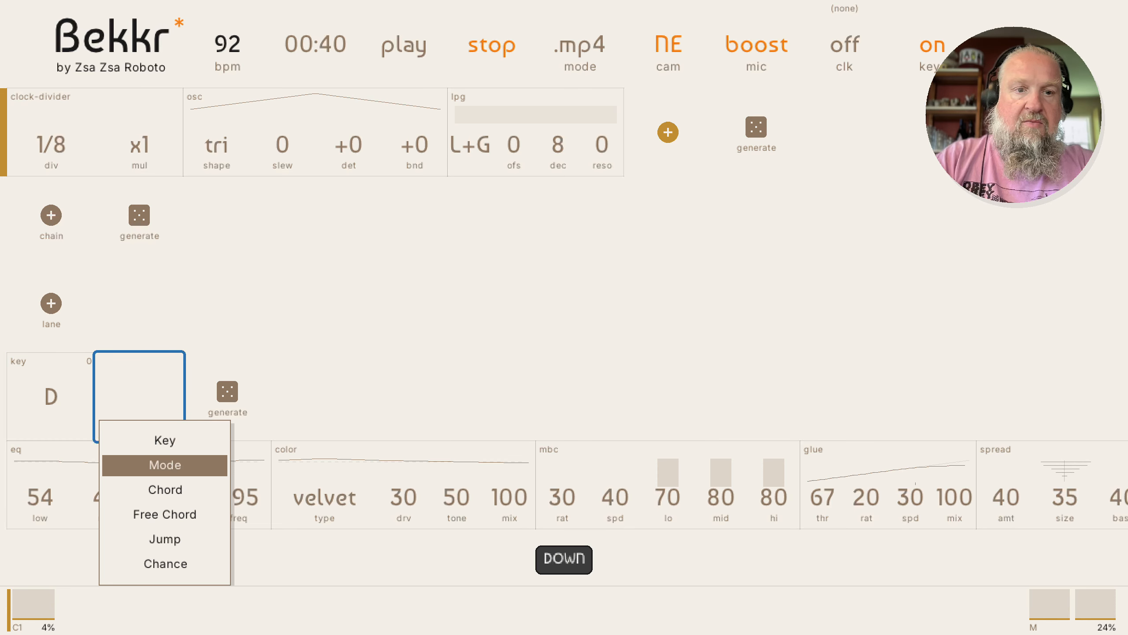
{"action": "key", "text": "Return"}
{"action": "key", "text": "Up"}
Add a Chord block with degree i after the mode in the harmony row
{"action": "key", "text": "Right"}
{"action": "key", "text": "Return"}
{"action": "key", "text": "Down"}
{"action": "key", "text": "Down"}
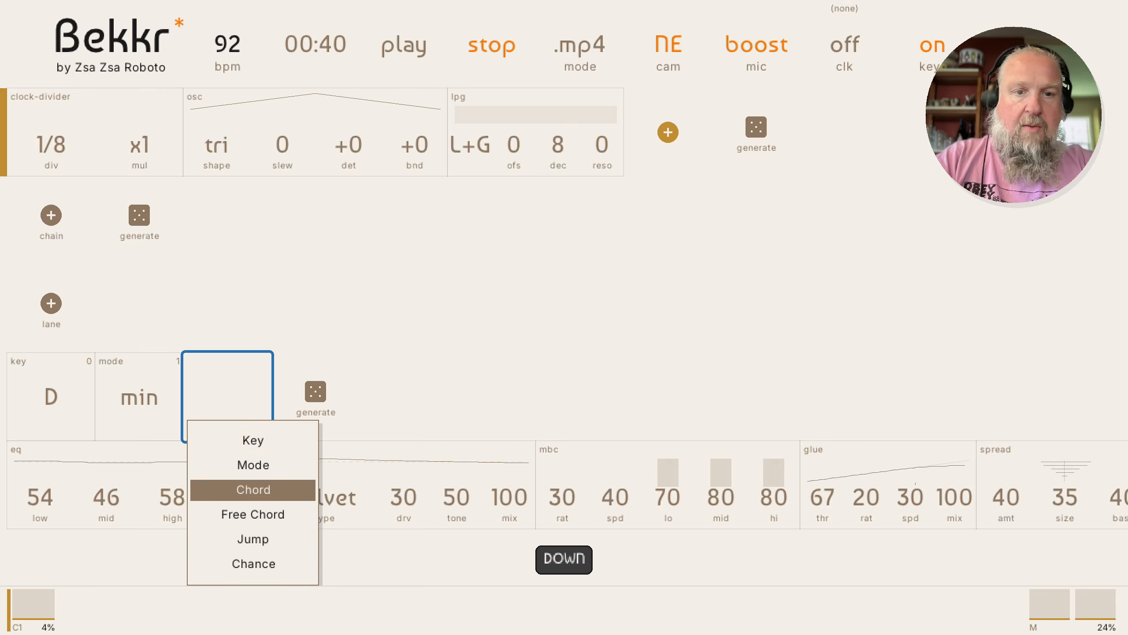
{"action": "key", "text": "Return"}
Add a second Chord block to the harmony row and set its degree to ii
{"action": "key", "text": "Right"}
{"action": "key", "text": "Return"}
{"action": "key", "text": "Down"}
{"action": "key", "text": "Down"}
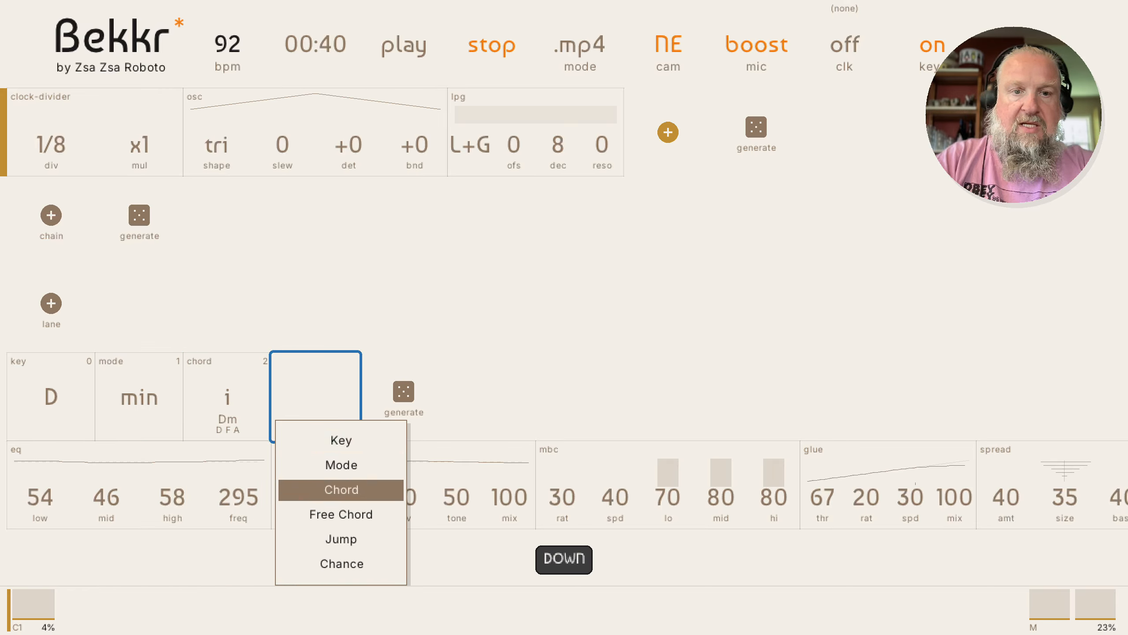
{"action": "key", "text": "Return"}
{"action": "key", "text": "Up"}
Add a third Chord block to the harmony row and set its degree to iv
{"action": "key", "text": "Right"}
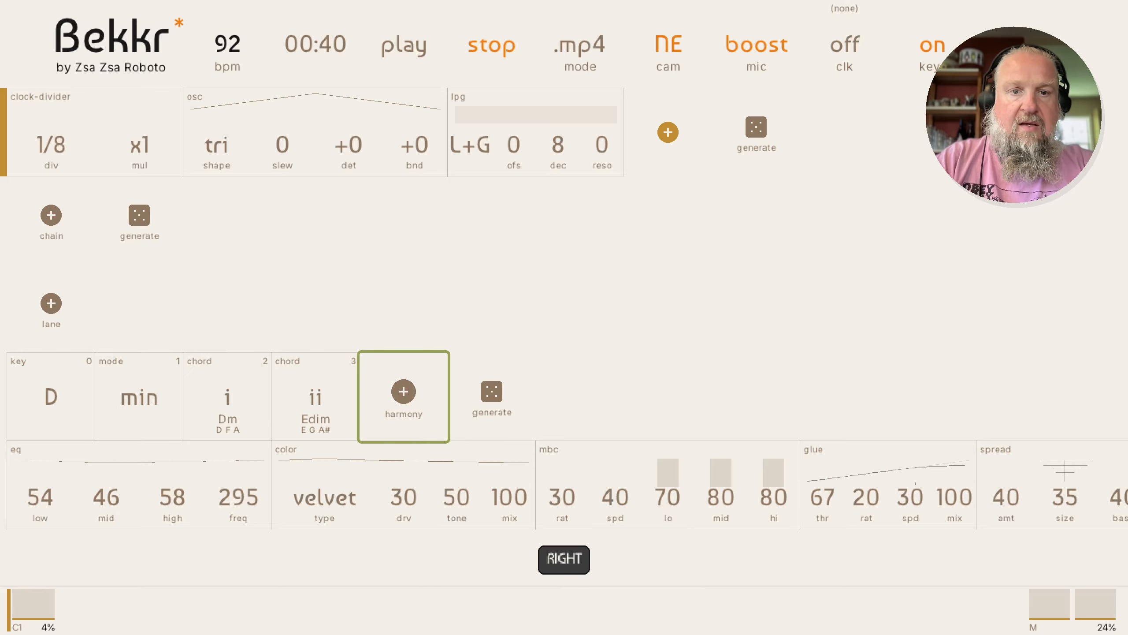
{"action": "key", "text": "Return"}
{"action": "key", "text": "Down"}
{"action": "key", "text": "Down"}
{"action": "key", "text": "Return"}
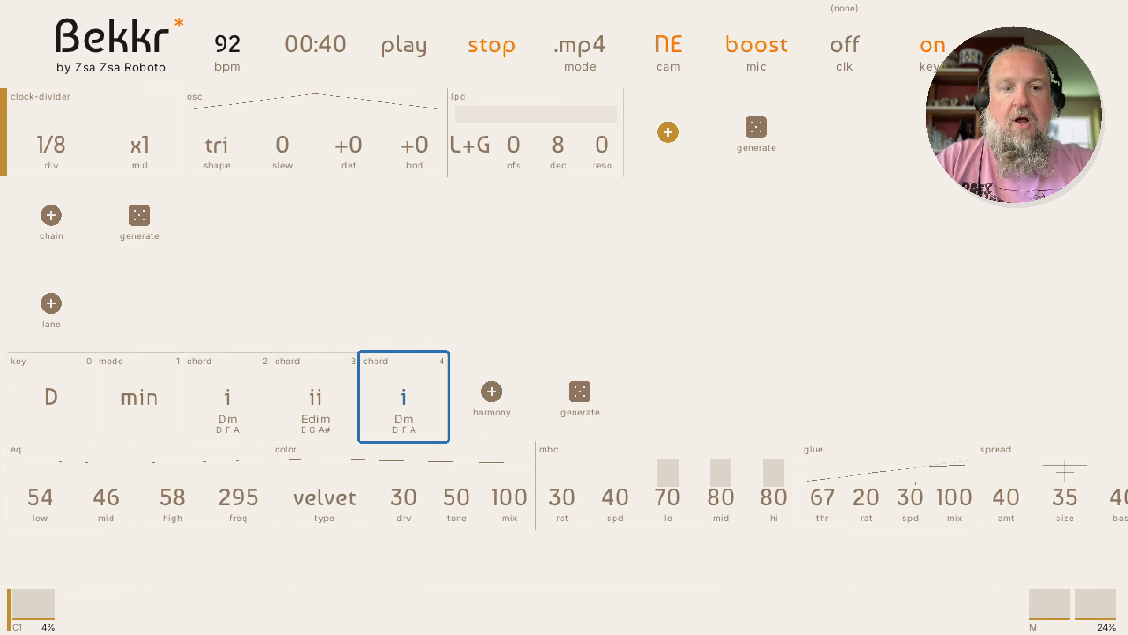
{"action": "key", "text": "Up"}
{"action": "key", "text": "Up"}
{"action": "key", "text": "Up"}
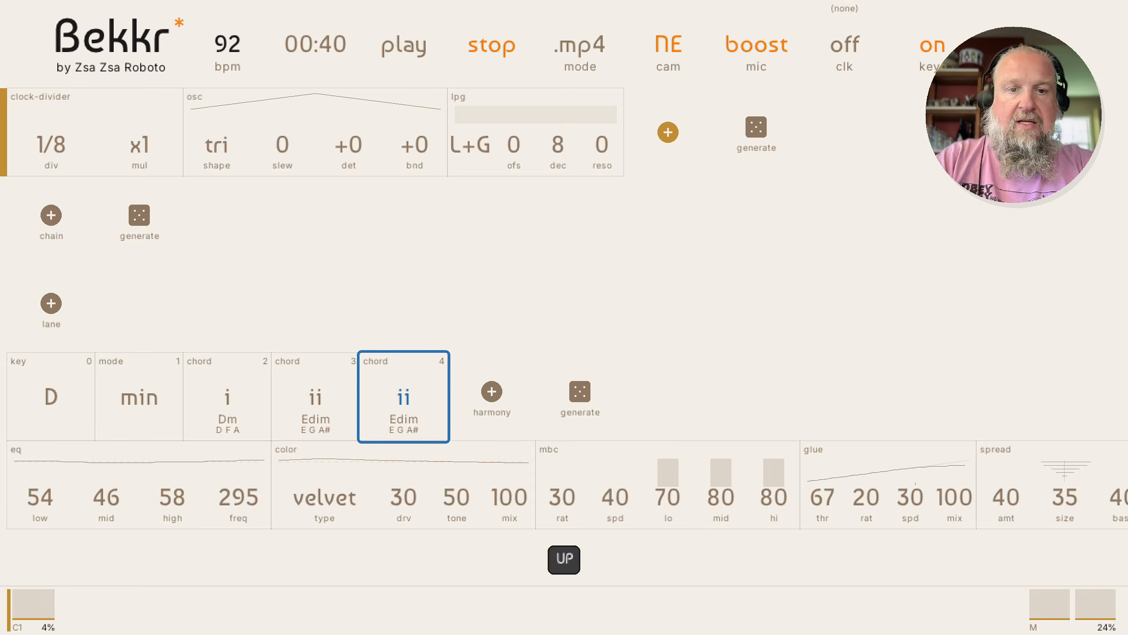
{"action": "key", "text": "Escape"}
Try transposing the progression by raising the harmony row's key through E, and bring it back to D
{"action": "key", "text": "Left"}
{"action": "key", "text": "Left"}
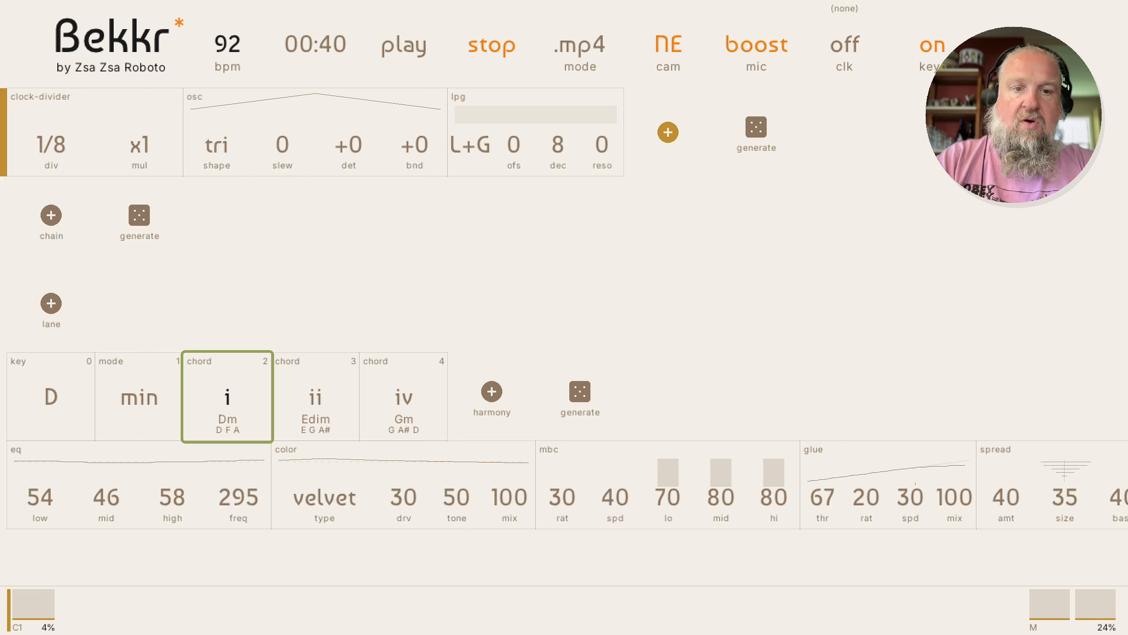
{"action": "key", "text": "Right"}
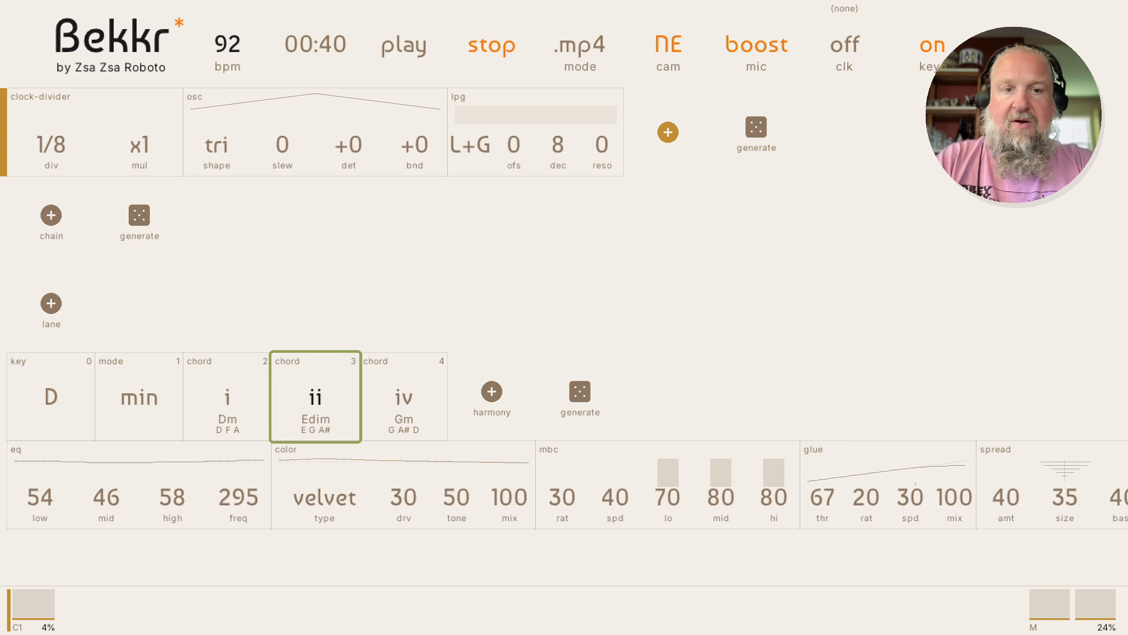
{"action": "key", "text": "Left"}
{"action": "key", "text": "Left"}
{"action": "key", "text": "Left"}
{"action": "key", "text": "Return"}
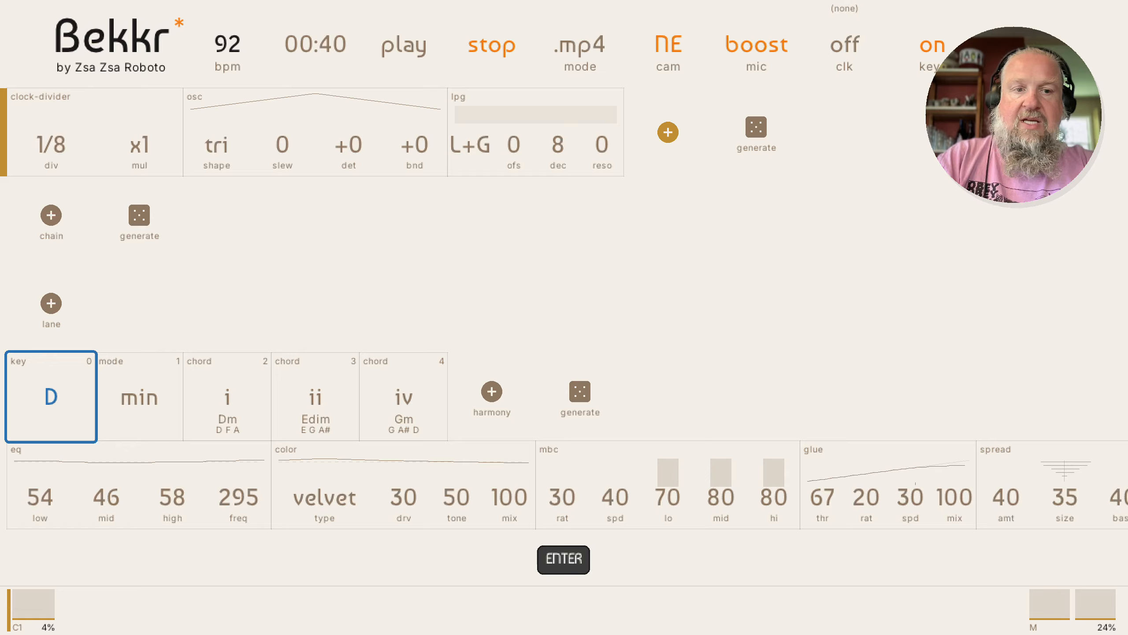
{"action": "key", "text": "Up"}
{"action": "key", "text": "Up"}
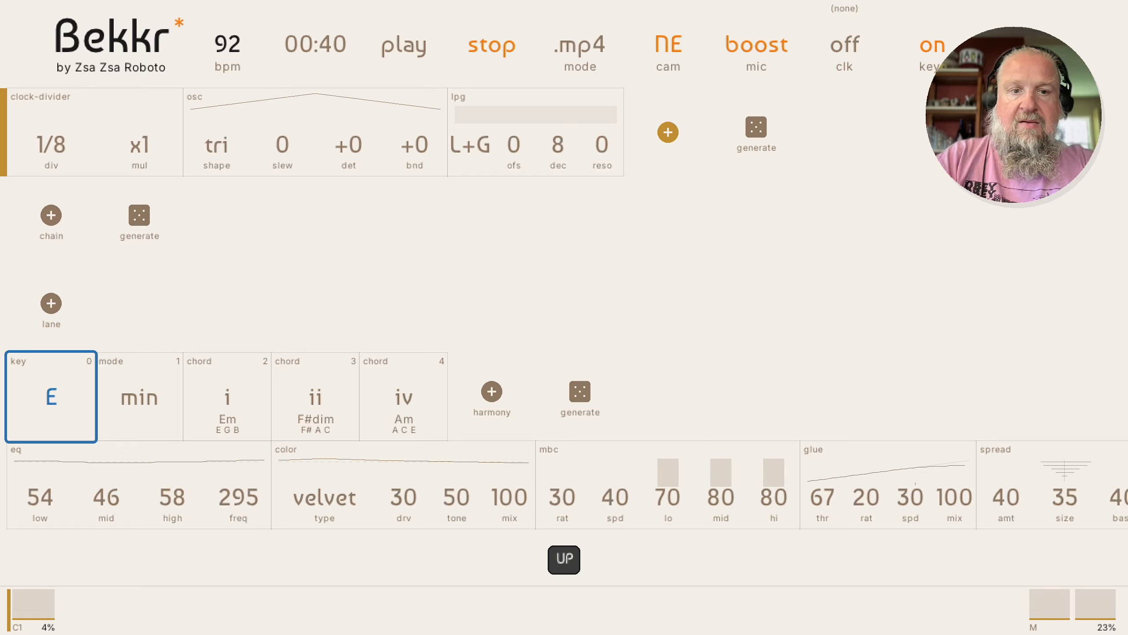
{"action": "key", "text": "Up"}
{"action": "key", "text": "Down"}
{"action": "key", "text": "Down"}
{"action": "key", "text": "Down"}
{"action": "key", "text": "Escape"}
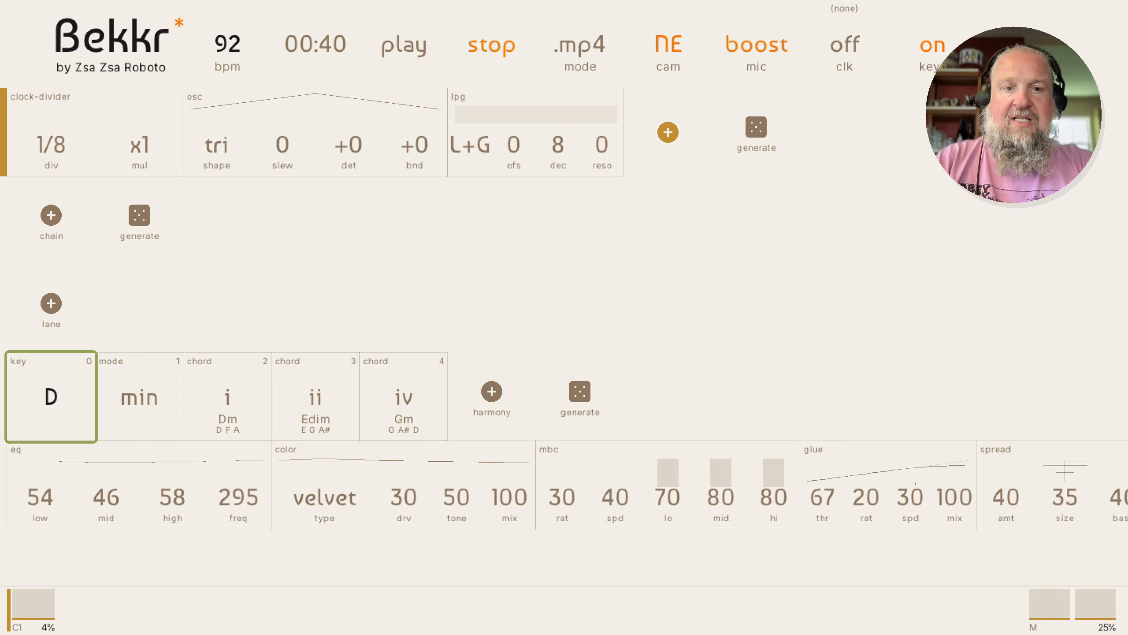
Insert an Arpeggiator block between the clock-divider and the oscillator in the first chain
{"action": "key", "text": "Up"}
{"action": "key", "text": "Up"}
{"action": "key", "text": "Up"}
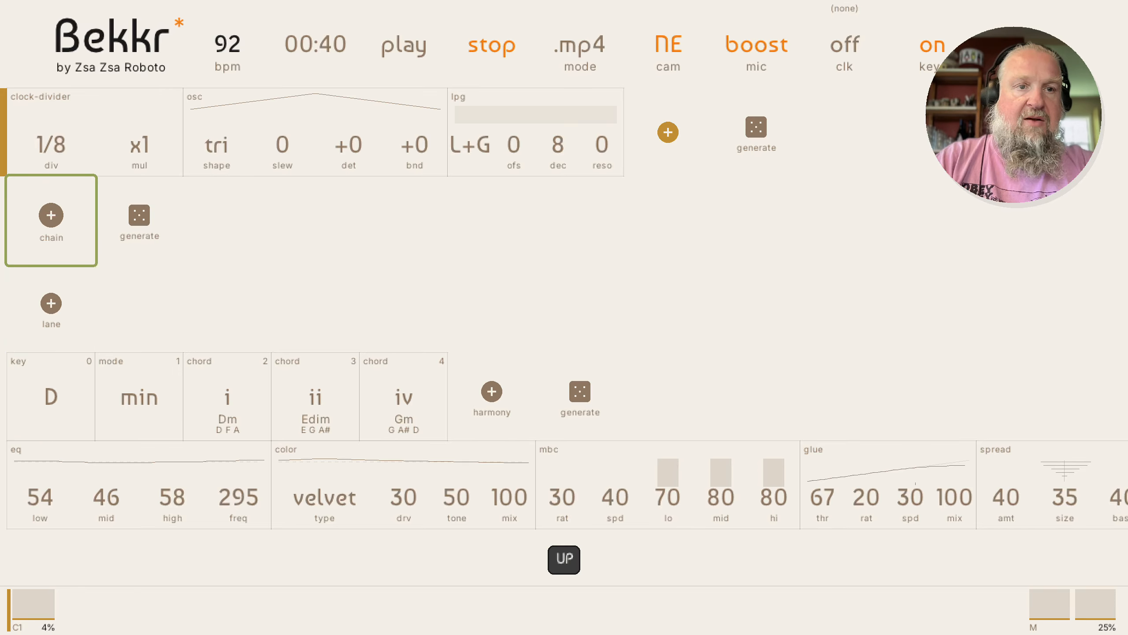
{"action": "key", "text": "shift+Right"}
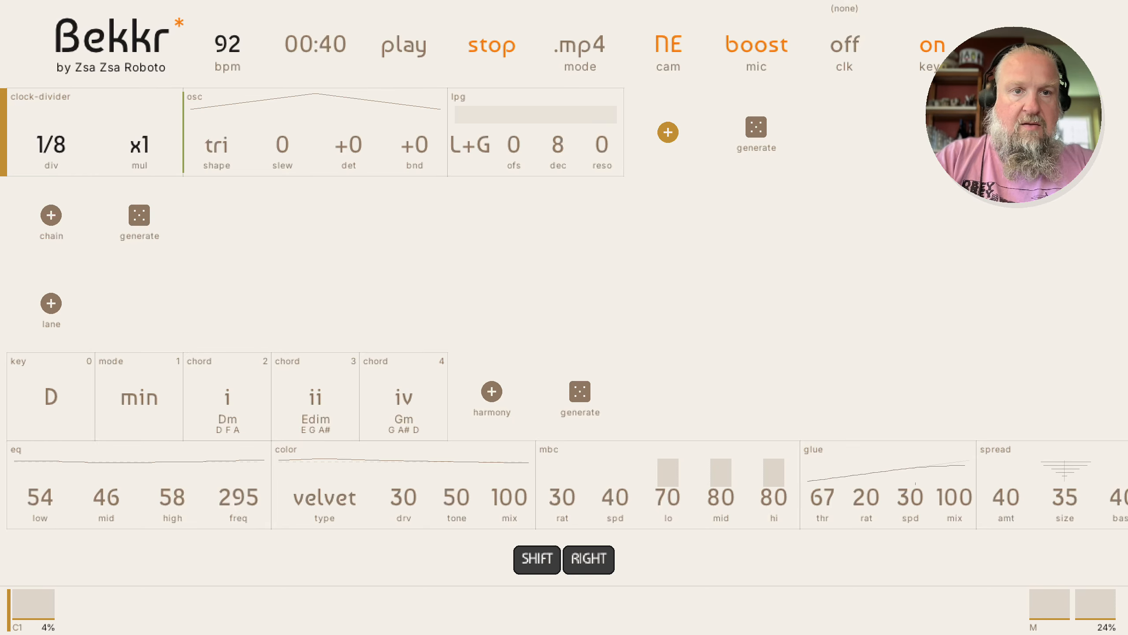
{"action": "key", "text": "Return"}
{"action": "type", "text": "arp"}
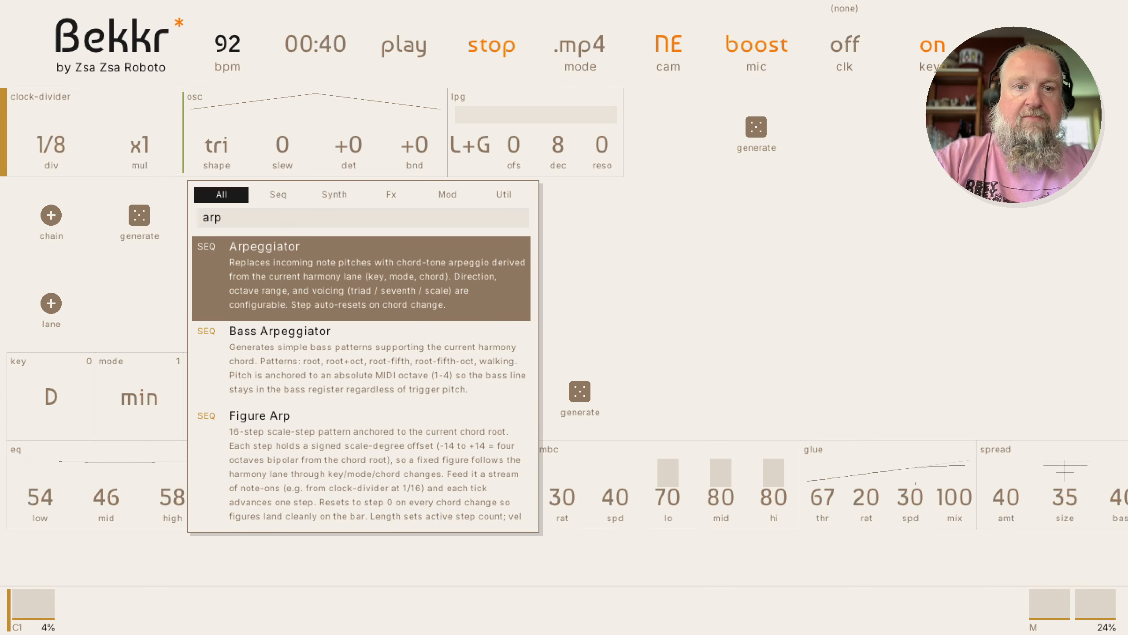
{"action": "key", "text": "Return"}
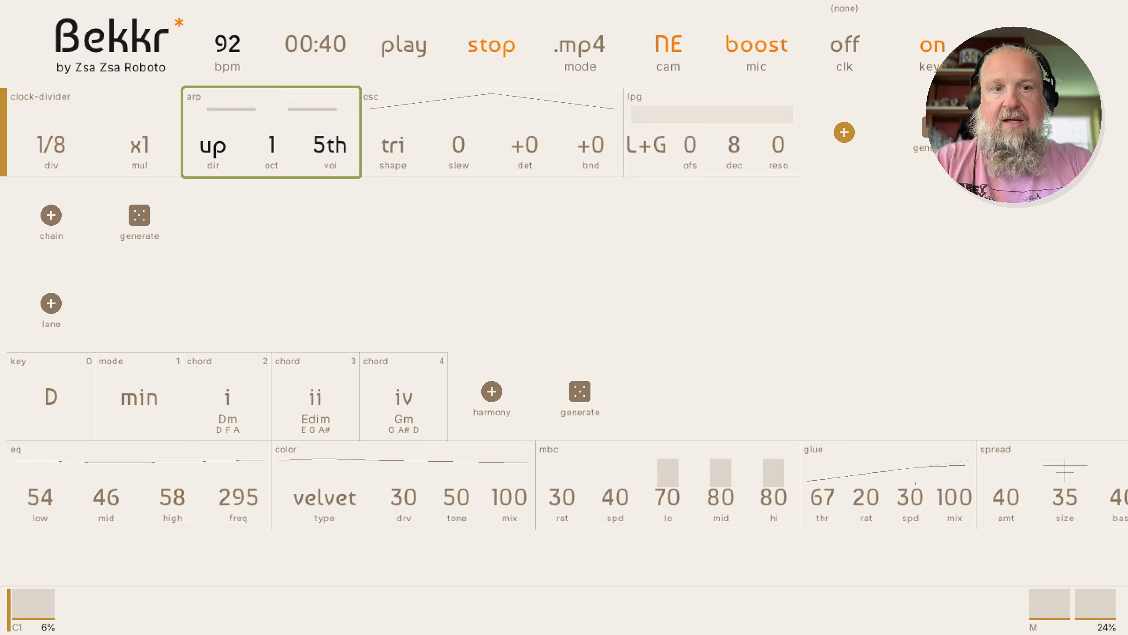
{"action": "key", "text": "Left"}
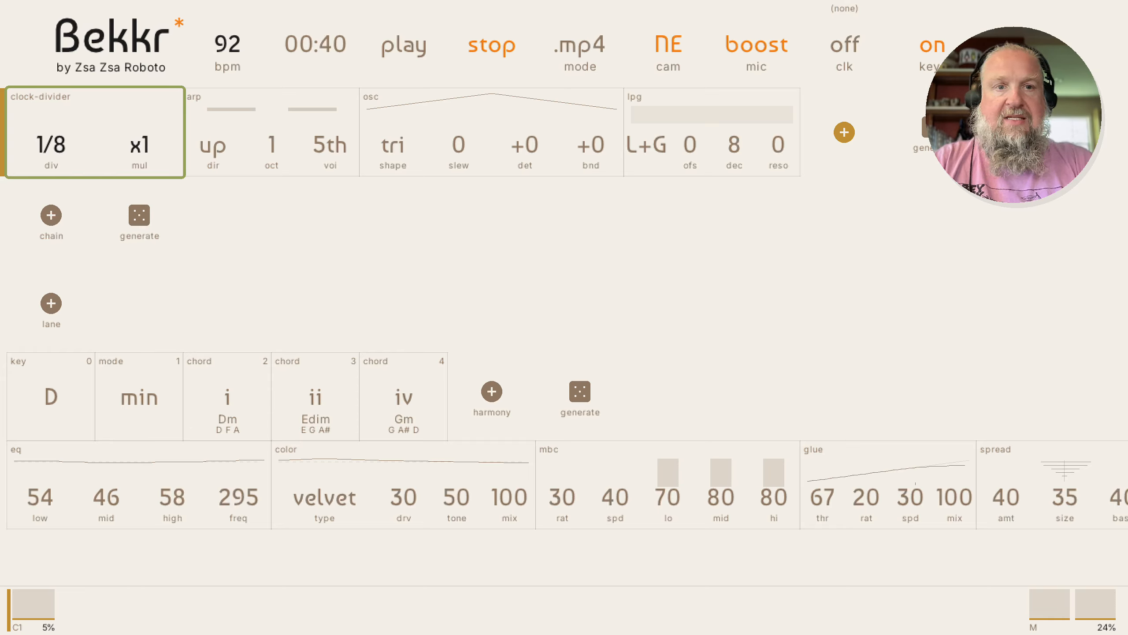
{"action": "key", "text": "Right"}
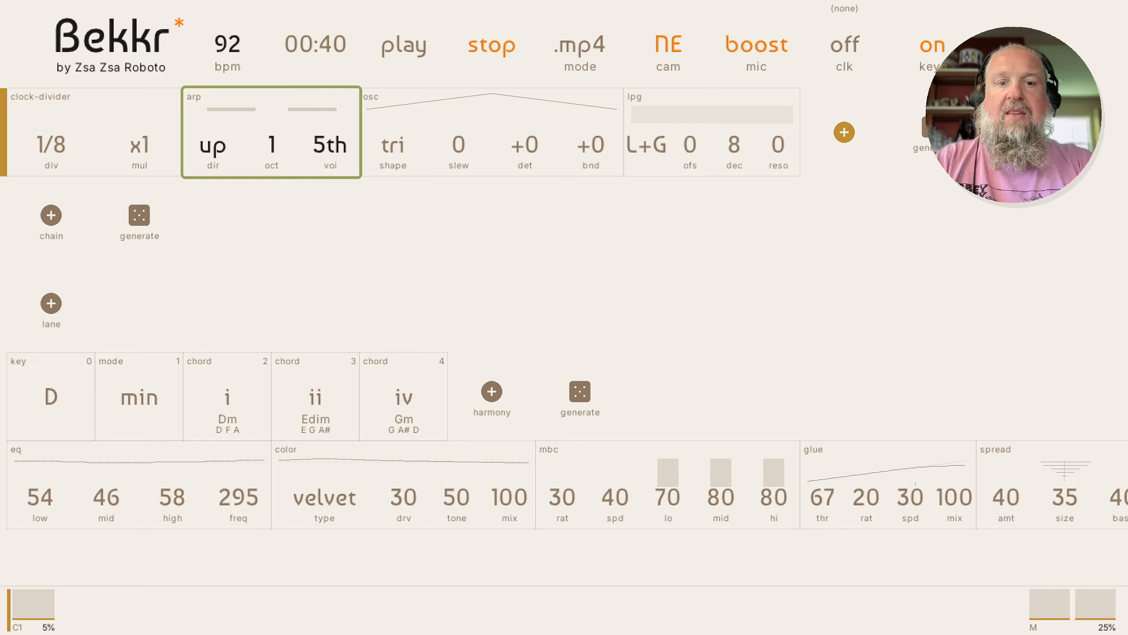
Start playback and set the arpeggiator's octave range to 2 and its voicing to sus4
{"action": "key", "text": "space"}
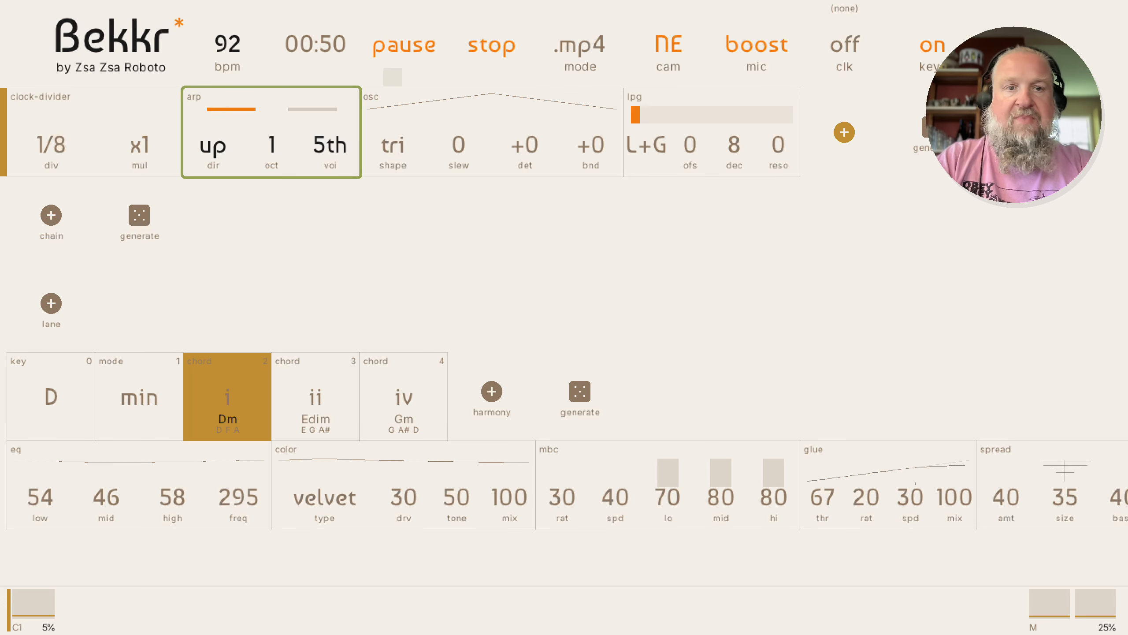
{"action": "key", "text": "Return"}
{"action": "key", "text": "Right"}
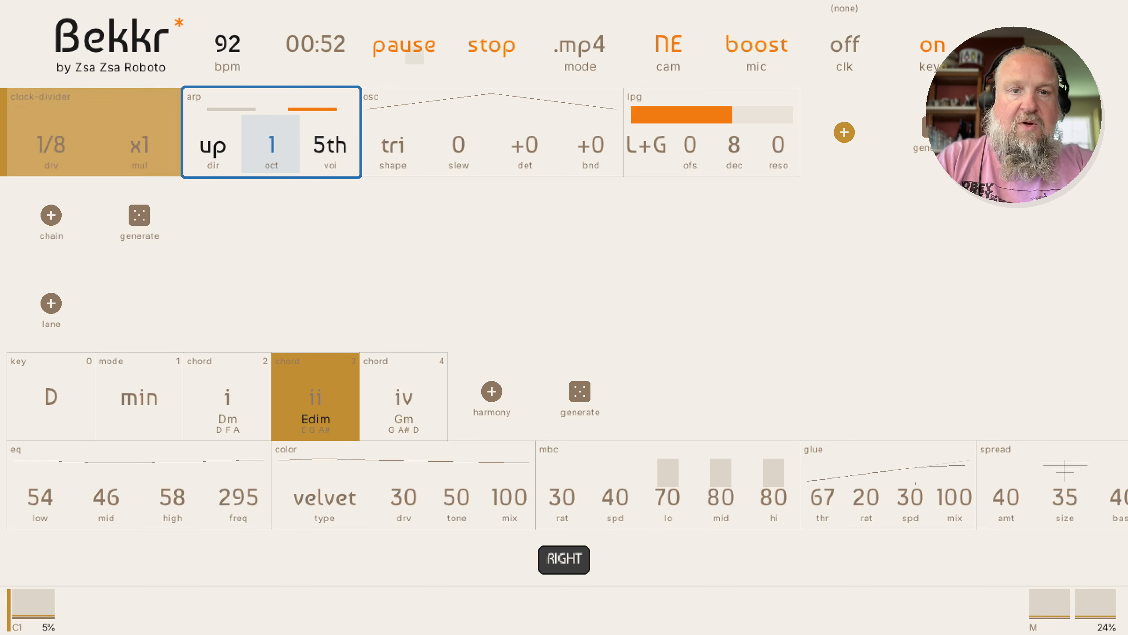
{"action": "key", "text": "Up"}
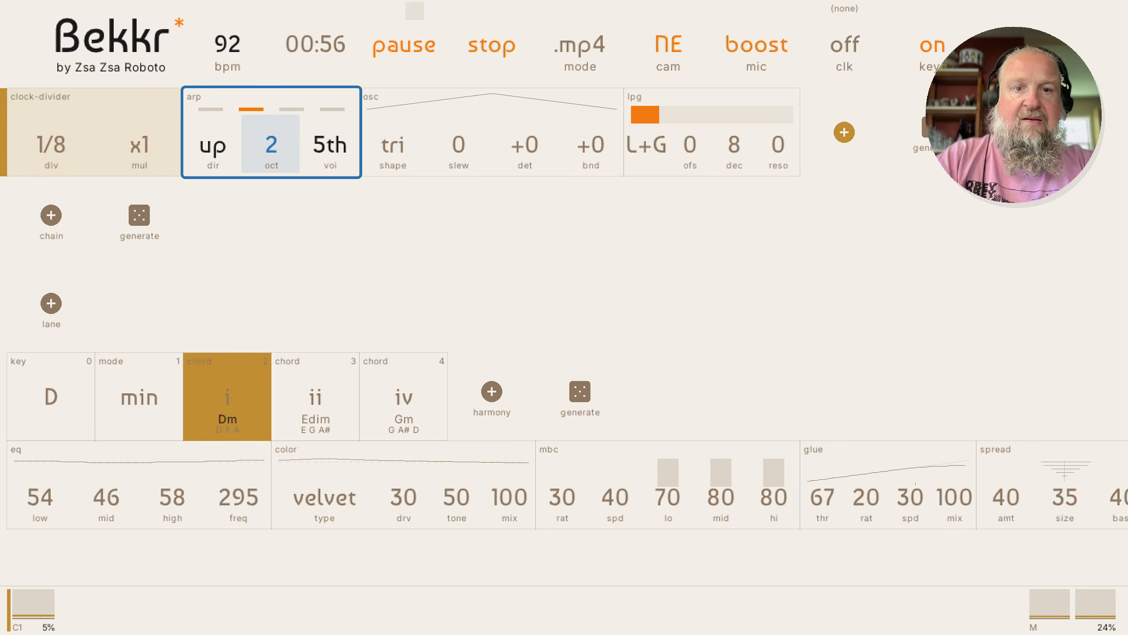
{"action": "key", "text": "Right"}
{"action": "key", "text": "Up"}
{"action": "key", "text": "Up"}
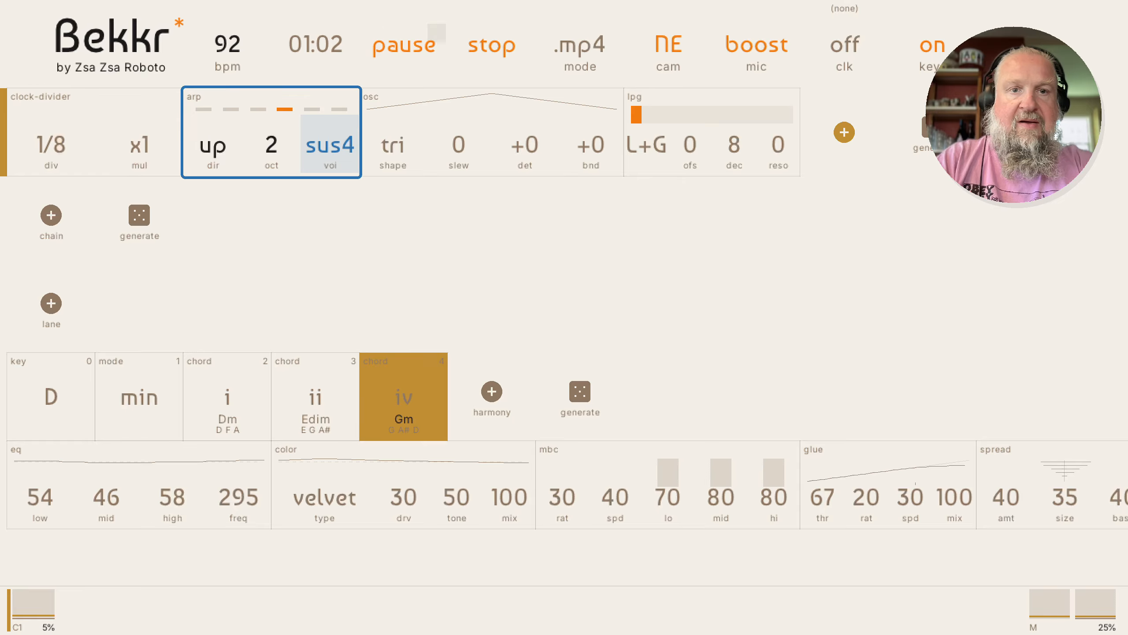
{"action": "key", "text": "Escape"}
Set the arpeggiator's direction to cnv while the progression plays
{"action": "key", "text": "Return"}
{"action": "key", "text": "Left"}
{"action": "key", "text": "Left"}
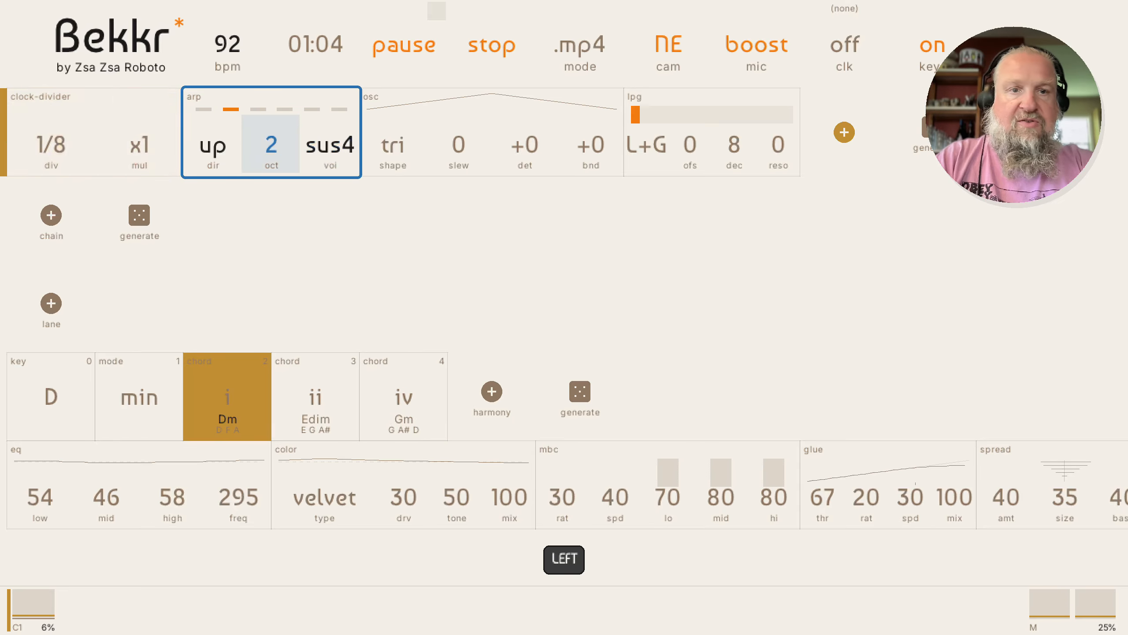
{"action": "key", "text": "Up"}
{"action": "key", "text": "Up"}
{"action": "key", "text": "Up"}
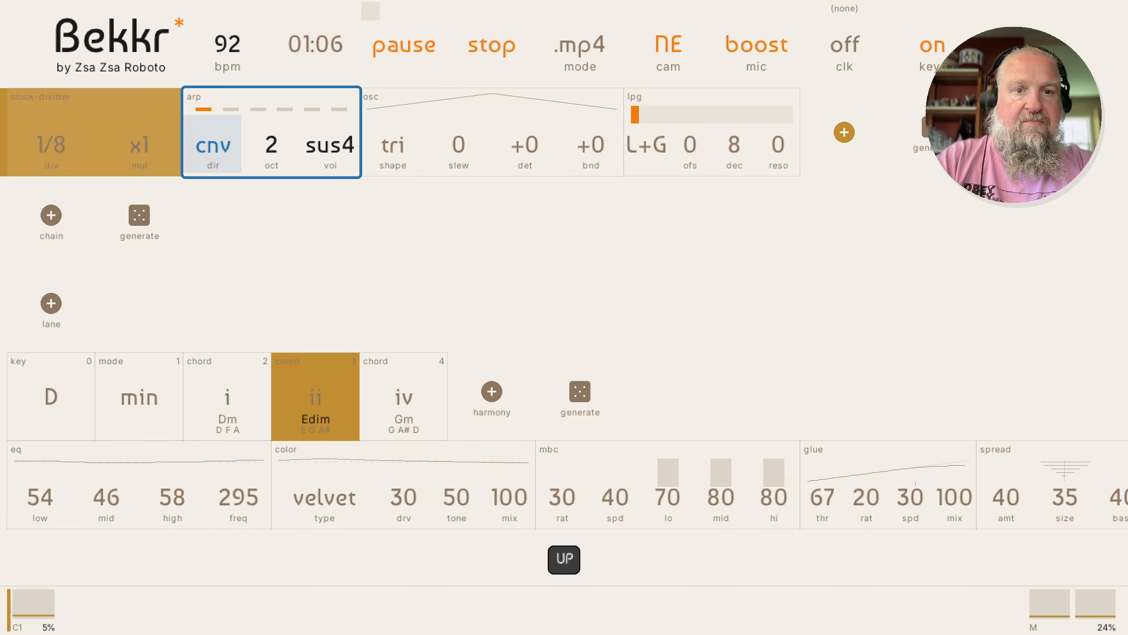
{"action": "key", "text": "Down"}
{"action": "key", "text": "Escape"}
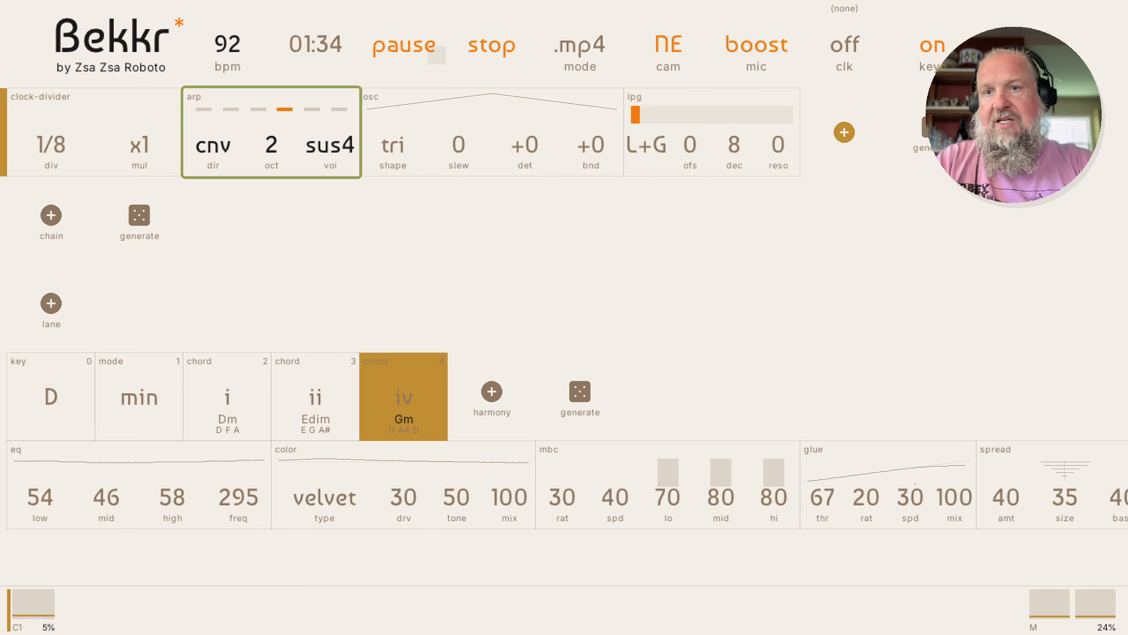
{"action": "key", "text": "Down"}
{"action": "key", "text": "Down"}
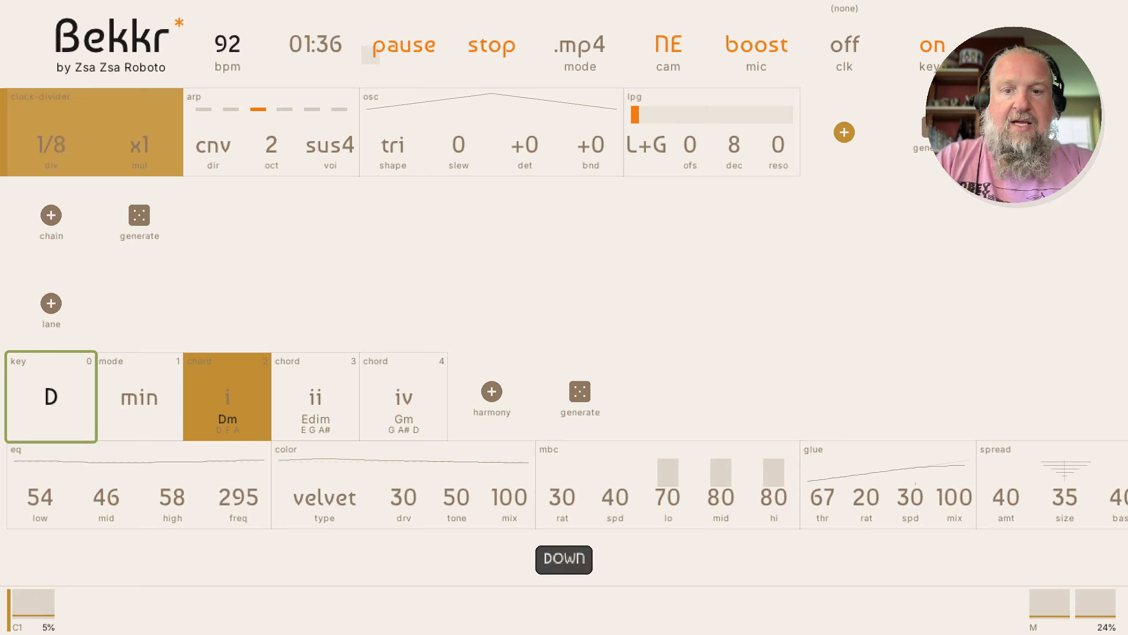
{"action": "key", "text": "Down"}
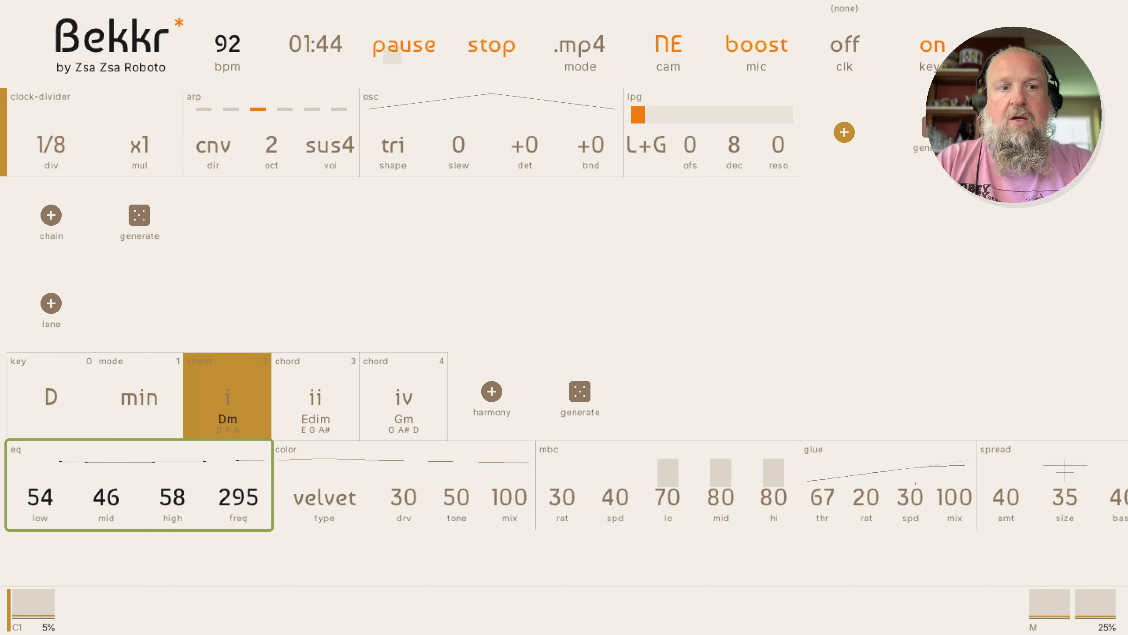
Add a Pan effect at the end of the first chain, after the low-pass gate
{"action": "key", "text": "Up"}
{"action": "key", "text": "Up"}
{"action": "key", "text": "Up"}
{"action": "key", "text": "Up"}
{"action": "key", "text": "Right"}
{"action": "key", "text": "Right"}
{"action": "key", "text": "Right"}
{"action": "key", "text": "Right"}
{"action": "key", "text": "Return"}
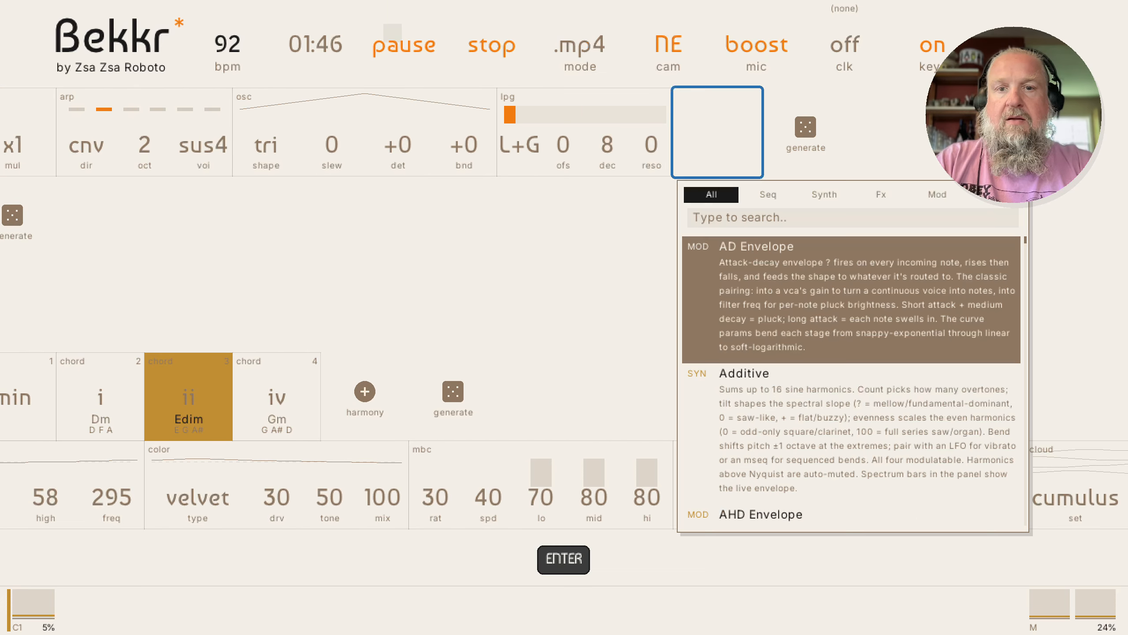
{"action": "type", "text": "pan"}
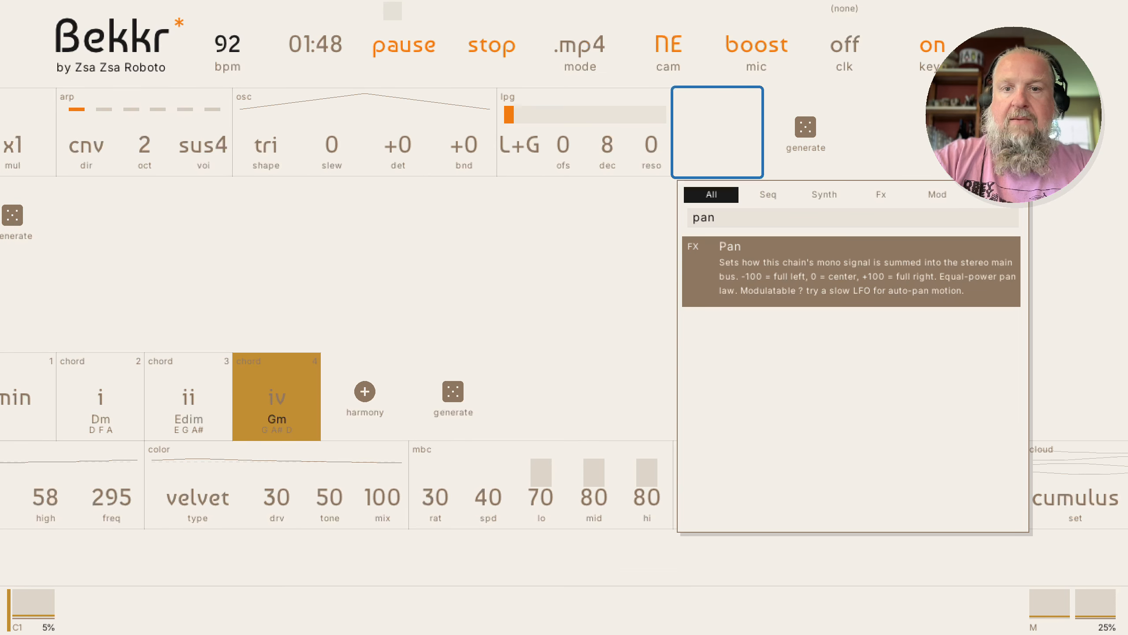
{"action": "key", "text": "Return"}
Try sweeping the chain's pan to the left past L37, and return it to centre (C)
{"action": "key", "text": "Down"}
{"action": "key", "text": "Down"}
{"action": "key", "text": "Down"}
{"action": "key", "text": "Down"}
{"action": "key", "text": "Down"}
{"action": "key", "text": "Down"}
{"action": "key", "text": "Down"}
{"action": "key", "text": "Down"}
{"action": "key", "text": "Down"}
{"action": "key", "text": "Down"}
{"action": "key", "text": "Down"}
{"action": "key", "text": "Down"}
{"action": "key", "text": "Down"}
{"action": "key", "text": "Down"}
{"action": "key", "text": "Down"}
{"action": "key", "text": "Down"}
{"action": "key", "text": "Down"}
{"action": "key", "text": "Down"}
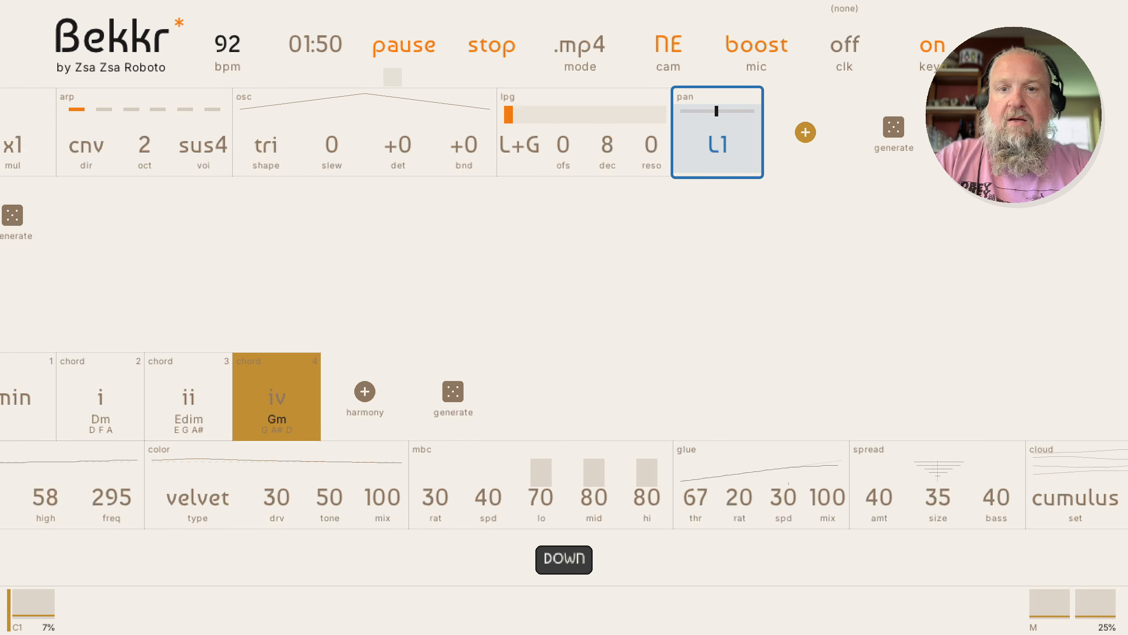
{"action": "key", "text": "Down"}
{"action": "key", "text": "Down"}
{"action": "key", "text": "Down"}
{"action": "key", "text": "Down"}
{"action": "key", "text": "Down"}
{"action": "key", "text": "Down"}
{"action": "key", "text": "Down"}
{"action": "key", "text": "Down"}
{"action": "key", "text": "Down"}
{"action": "key", "text": "Down"}
{"action": "key", "text": "Down"}
{"action": "key", "text": "Down"}
{"action": "key", "text": "Down"}
{"action": "key", "text": "Down"}
{"action": "key", "text": "Down"}
{"action": "key", "text": "Down"}
{"action": "key", "text": "Down"}
{"action": "key", "text": "Down"}
{"action": "key", "text": "Down"}
{"action": "key", "text": "Down"}
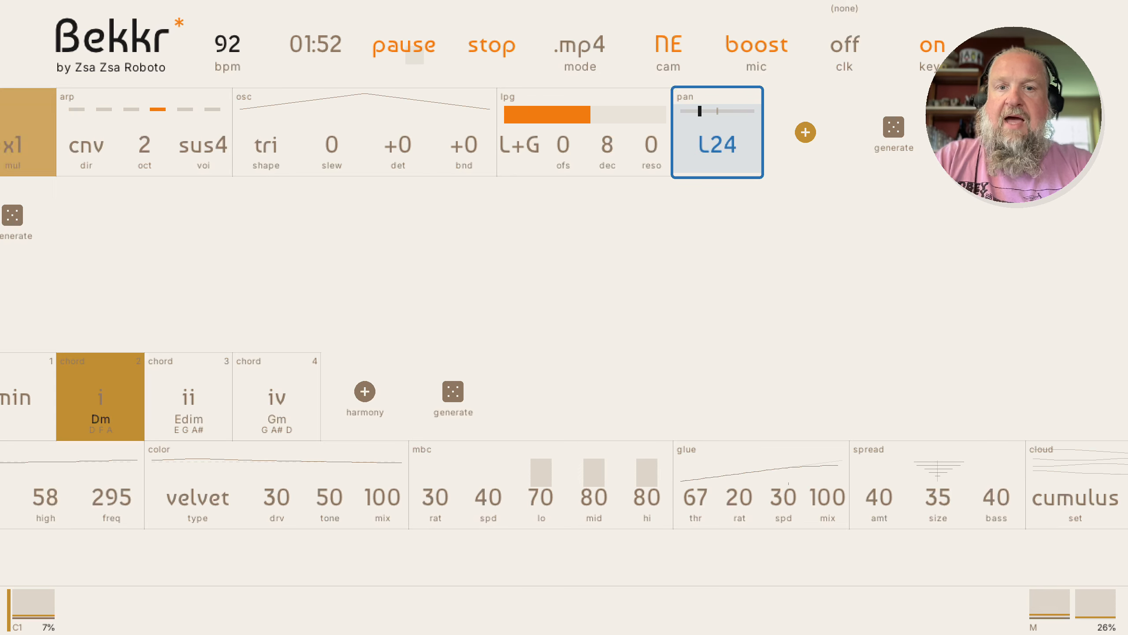
{"action": "key", "text": "Up"}
{"action": "key", "text": "Up"}
{"action": "key", "text": "Up"}
{"action": "key", "text": "Up"}
{"action": "key", "text": "Up"}
{"action": "key", "text": "Up"}
{"action": "key", "text": "Up"}
{"action": "key", "text": "Up"}
{"action": "key", "text": "Up"}
{"action": "key", "text": "Up"}
{"action": "key", "text": "Up"}
{"action": "key", "text": "Up"}
{"action": "key", "text": "Up"}
{"action": "key", "text": "Up"}
{"action": "key", "text": "Up"}
{"action": "key", "text": "Up"}
{"action": "key", "text": "Up"}
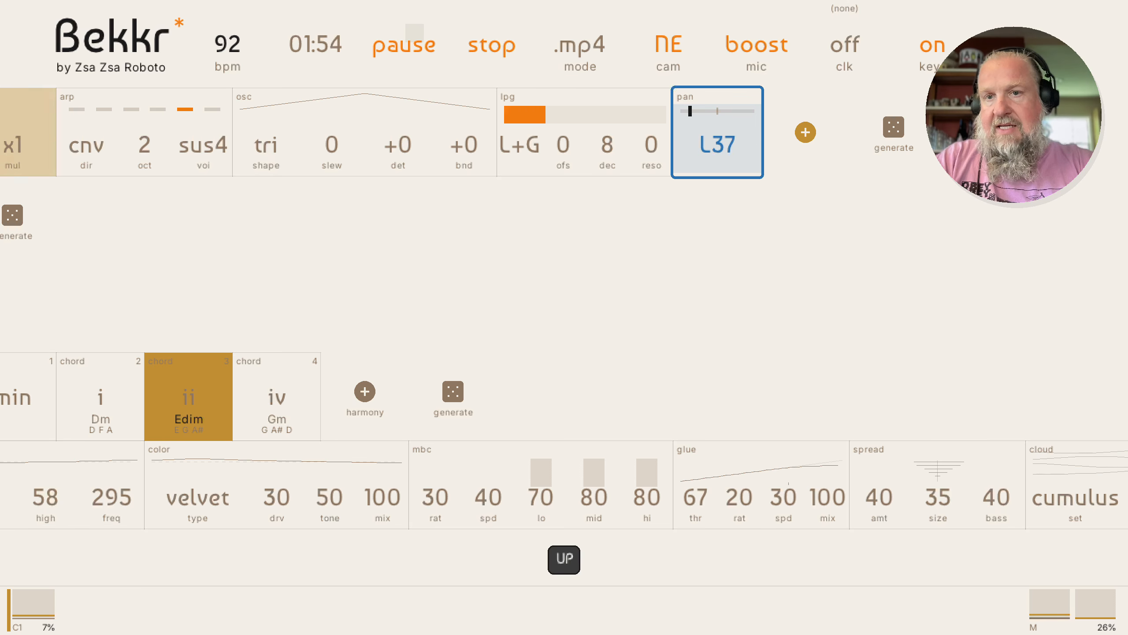
{"action": "key", "text": "Up"}
{"action": "key", "text": "Up"}
{"action": "key", "text": "Up"}
{"action": "key", "text": "Up"}
{"action": "key", "text": "Up"}
{"action": "key", "text": "Up"}
{"action": "key", "text": "Up"}
{"action": "key", "text": "Up"}
{"action": "key", "text": "Up"}
{"action": "key", "text": "Up"}
{"action": "key", "text": "Up"}
{"action": "key", "text": "Up"}
{"action": "key", "text": "Up"}
{"action": "key", "text": "Up"}
{"action": "key", "text": "Up"}
{"action": "key", "text": "Up"}
{"action": "key", "text": "Up"}
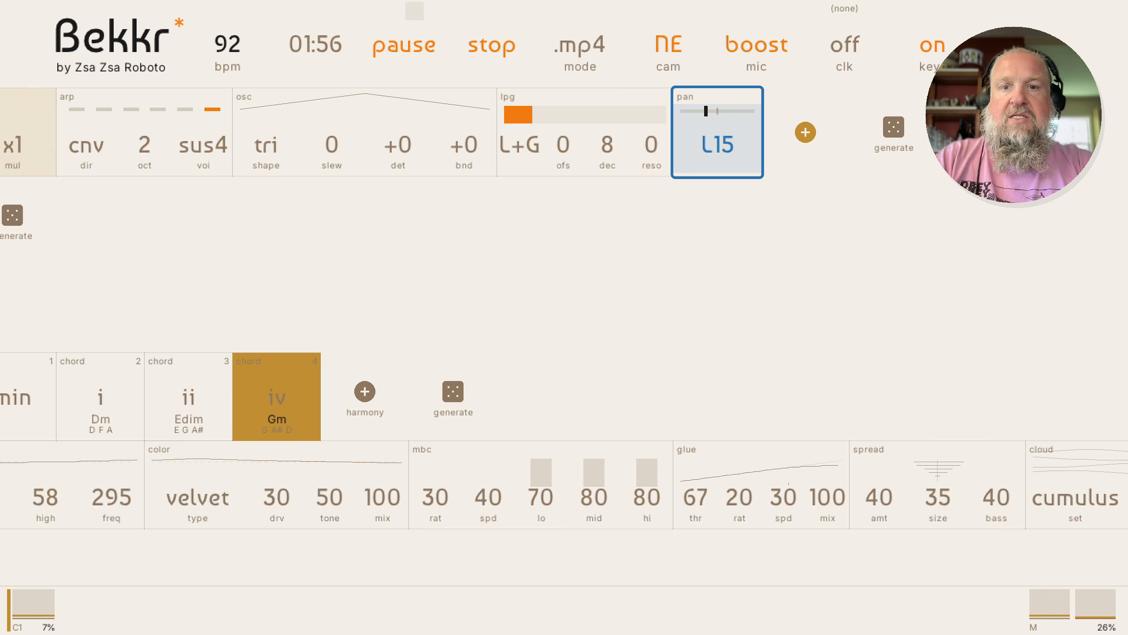
{"action": "key", "text": "Up"}
{"action": "key", "text": "Up"}
{"action": "key", "text": "Up"}
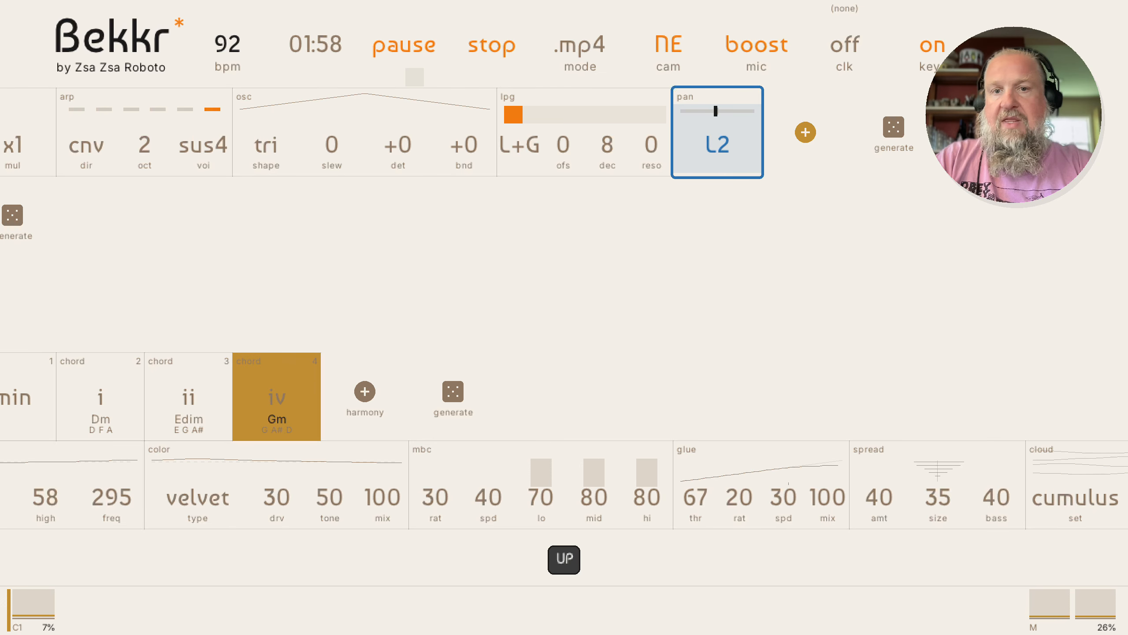
{"action": "key", "text": "Escape"}
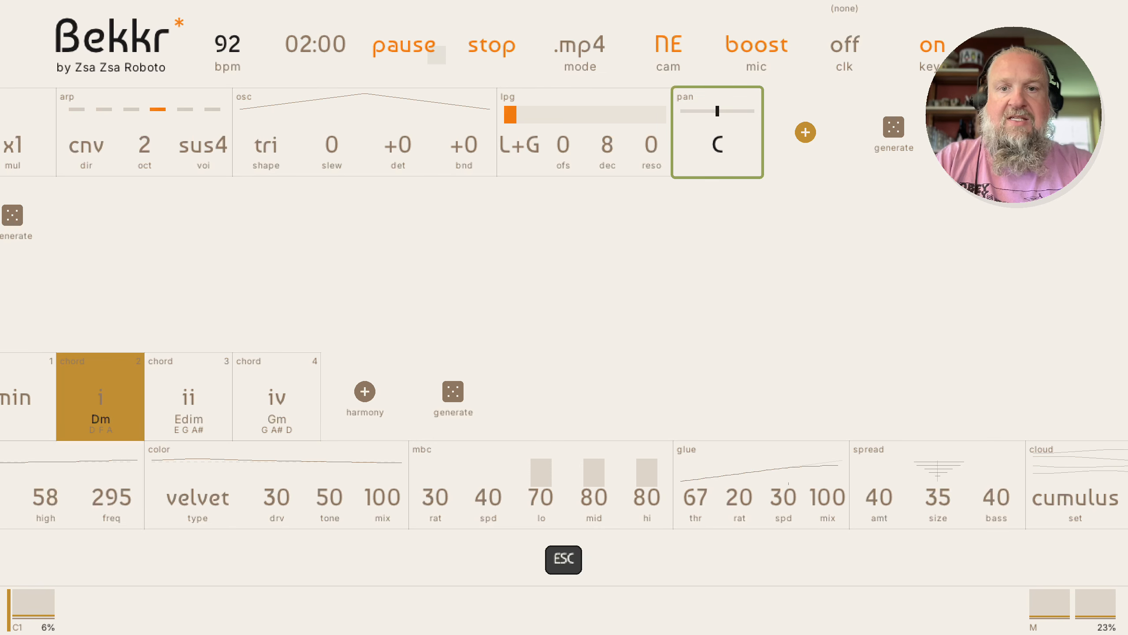
Examine the master row's effects and meters one by one, from the eq through to the maximizer
{"action": "key", "text": "Down"}
{"action": "key", "text": "Down"}
{"action": "key", "text": "Down"}
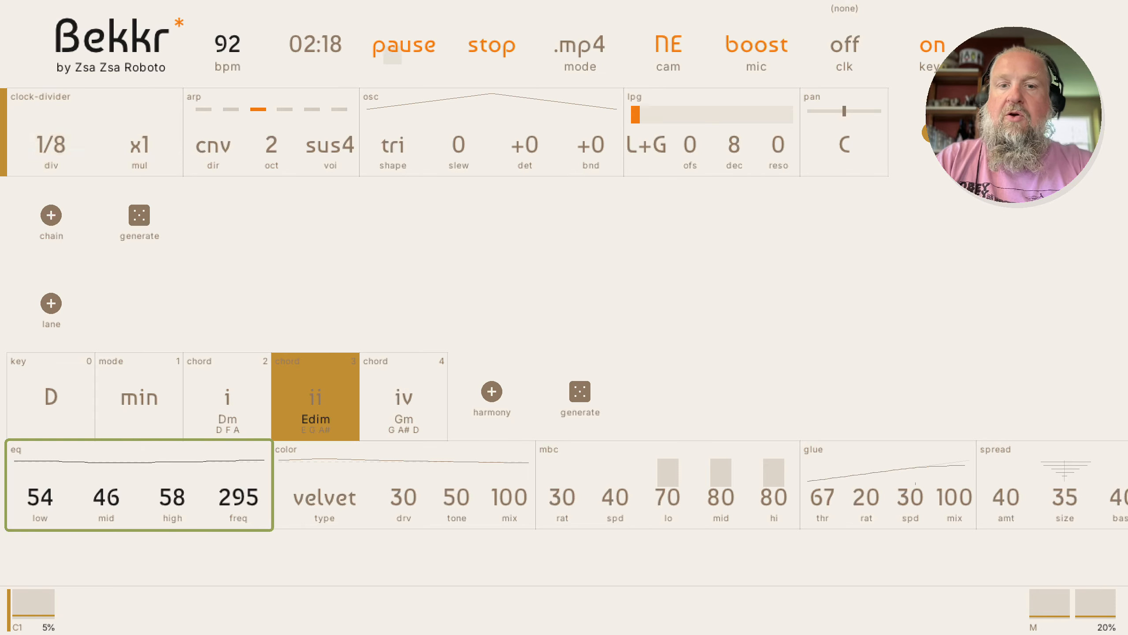
{"action": "key", "text": "Right"}
{"action": "key", "text": "Right"}
{"action": "key", "text": "Right"}
{"action": "key", "text": "Right"}
{"action": "key", "text": "Right"}
{"action": "key", "text": "Right"}
{"action": "key", "text": "Right"}
{"action": "key", "text": "Right"}
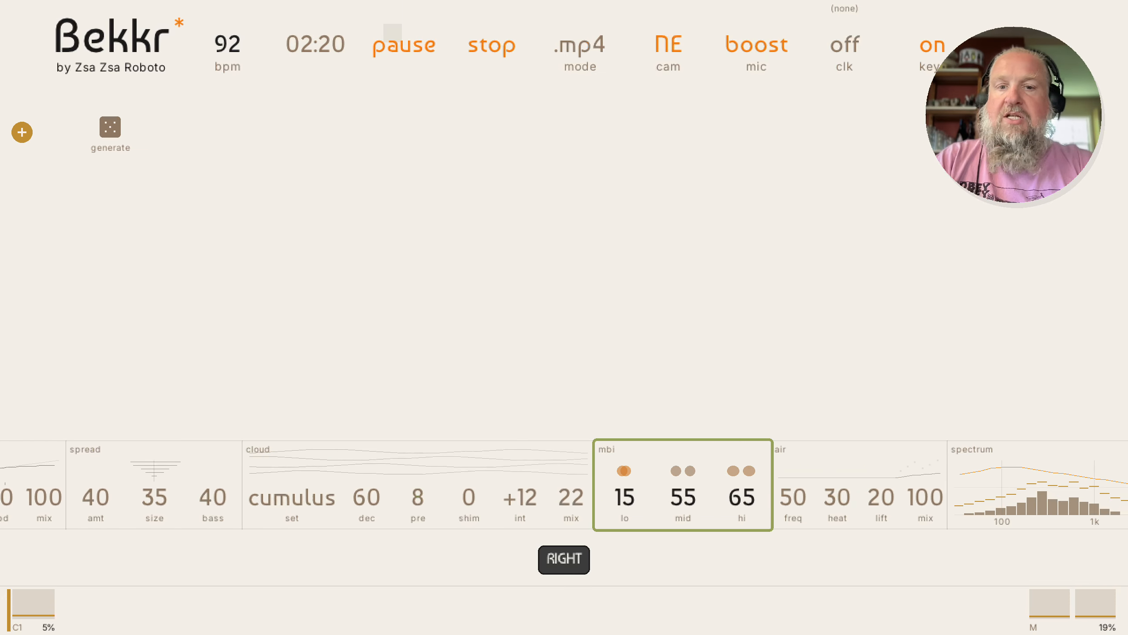
{"action": "key", "text": "Right"}
{"action": "key", "text": "Right"}
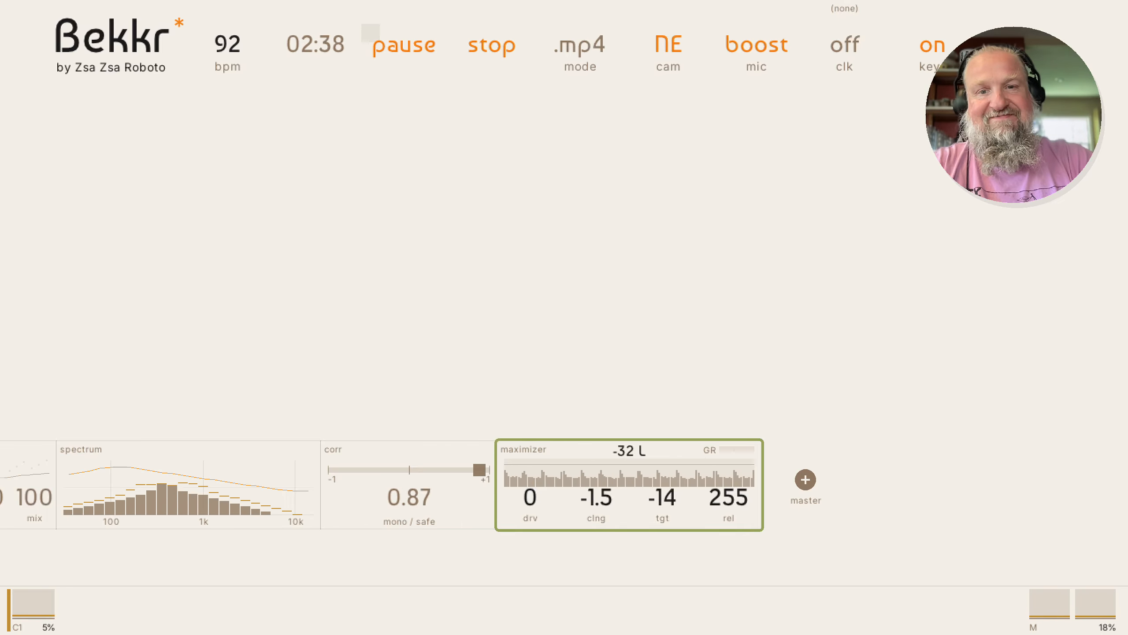
Pause playback and move the selection from the maximizer up to the Bekkr title block
{"action": "key", "text": "space"}
{"action": "key", "text": "Up"}
{"action": "key", "text": "Up"}
{"action": "key", "text": "Up"}
{"action": "key", "text": "Up"}
{"action": "key", "text": "Up"}
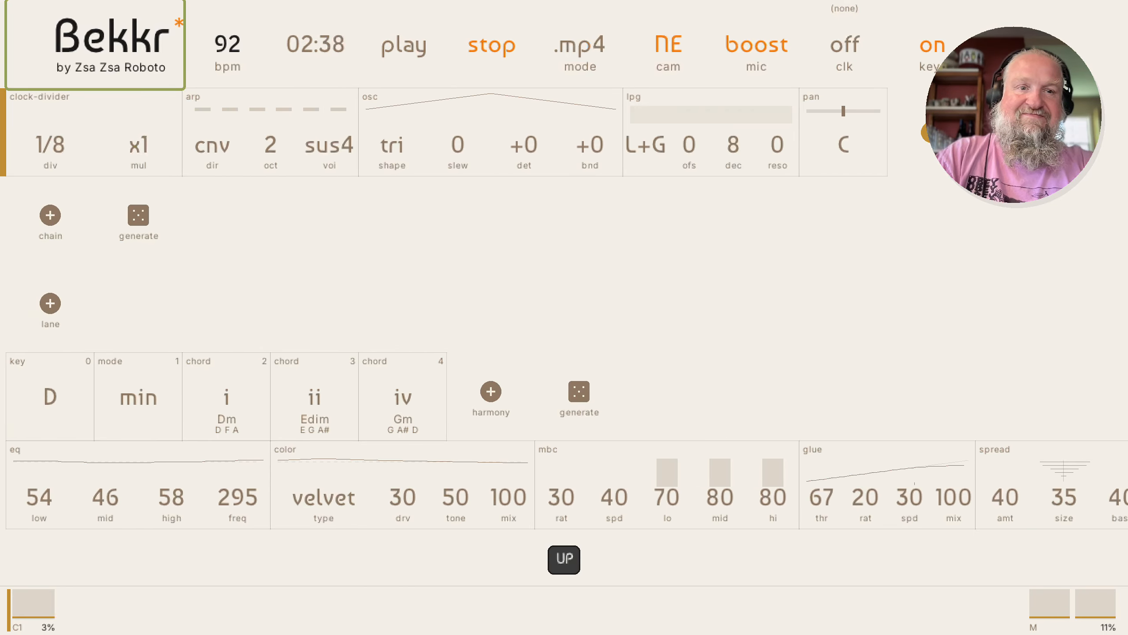